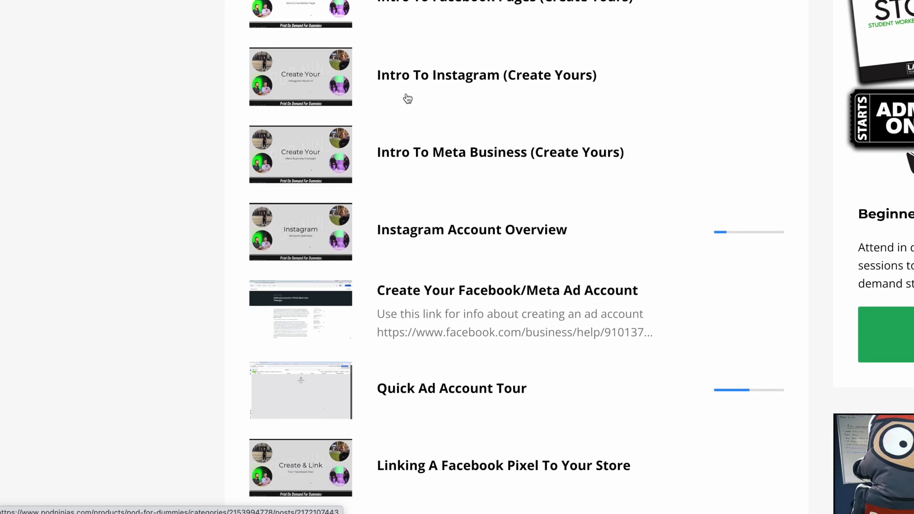
Look through the course's lessons on social media accounts, ad accounts and campaigns.
{"action": "scroll", "coordinate": [407, 98], "scroll_direction": "down", "scroll_amount": 3}
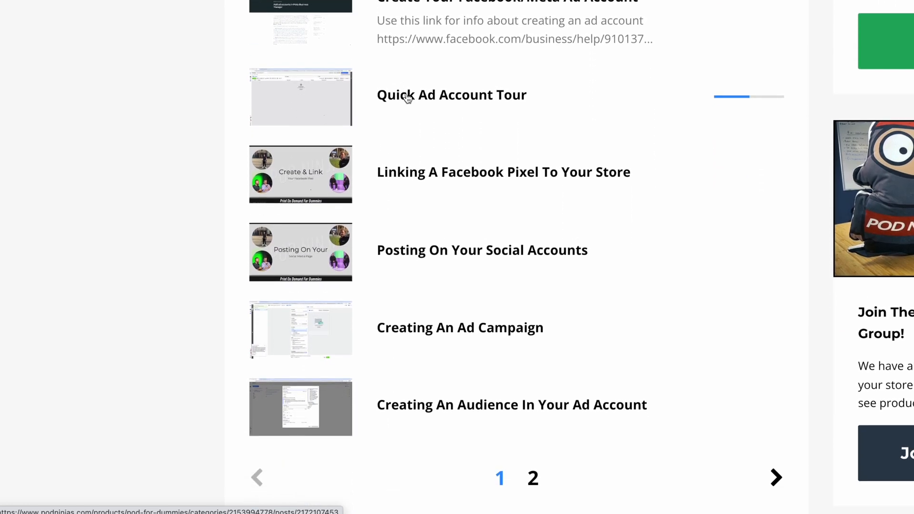
{"action": "scroll", "coordinate": [404, 97], "scroll_direction": "up", "scroll_amount": 4}
{"action": "scroll", "coordinate": [405, 97], "scroll_direction": "up", "scroll_amount": 4}
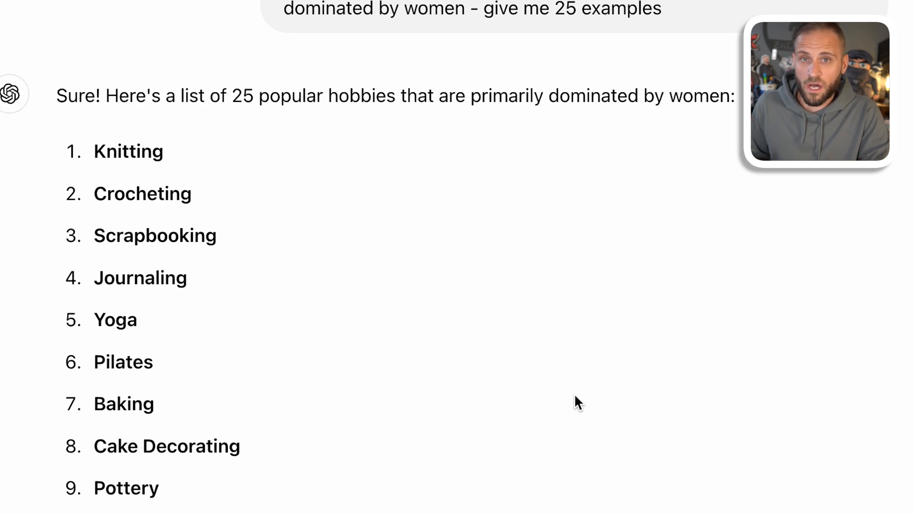
Review the list of 25 popular hobbies dominated by women for niche ideas.
{"action": "scroll", "coordinate": [574, 393], "scroll_direction": "down", "scroll_amount": 4}
{"action": "scroll", "coordinate": [574, 309], "scroll_direction": "down", "scroll_amount": 8}
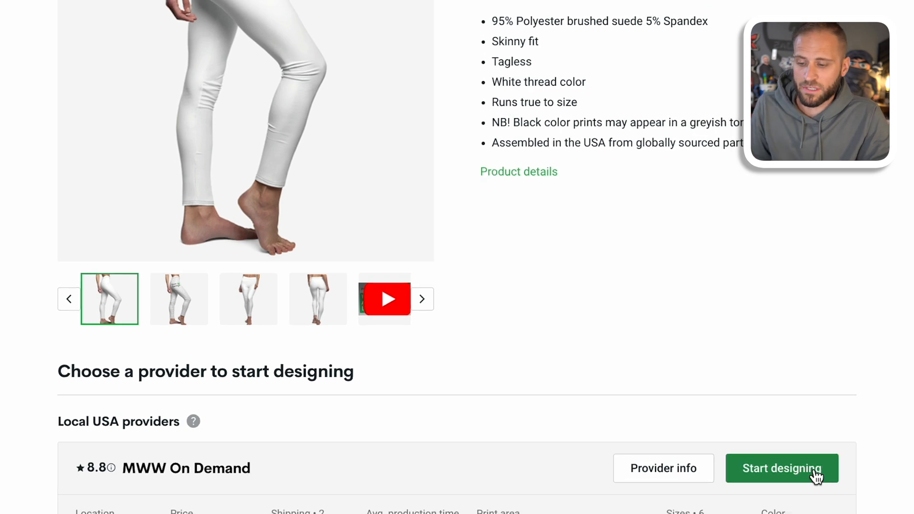
Start designing the white leggings with the MWW On Demand provider.
{"action": "left_click", "coordinate": [827, 481]}
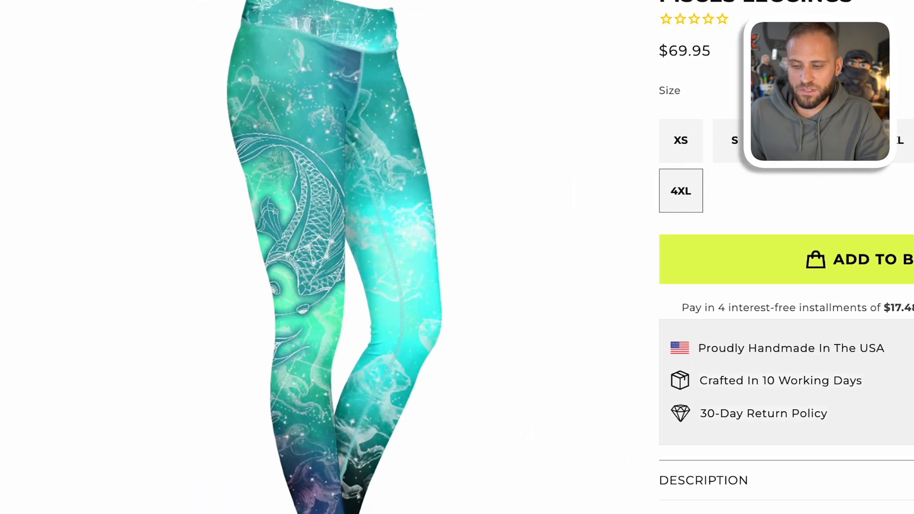
Examine the product images of the Pisces leggings in the online store as a design reference.
{"action": "scroll", "coordinate": [516, 230], "scroll_direction": "down", "scroll_amount": 3}
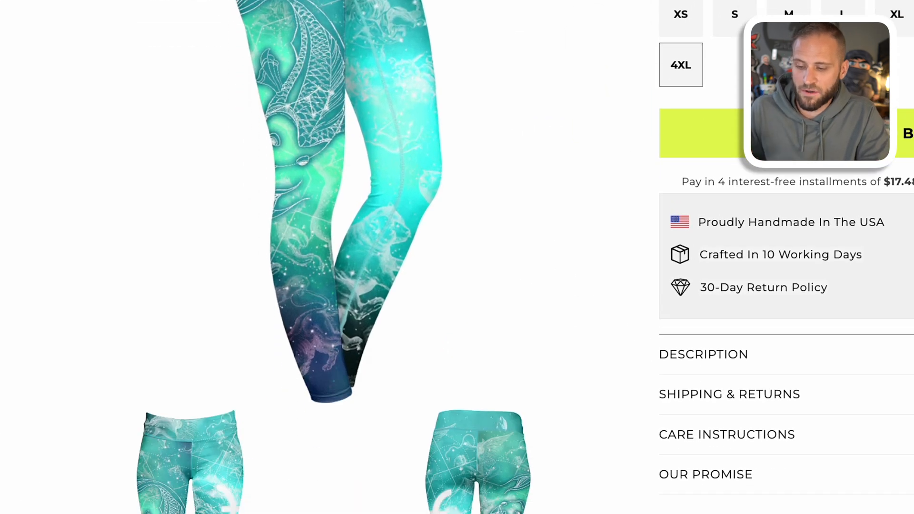
{"action": "left_click", "coordinate": [251, 363]}
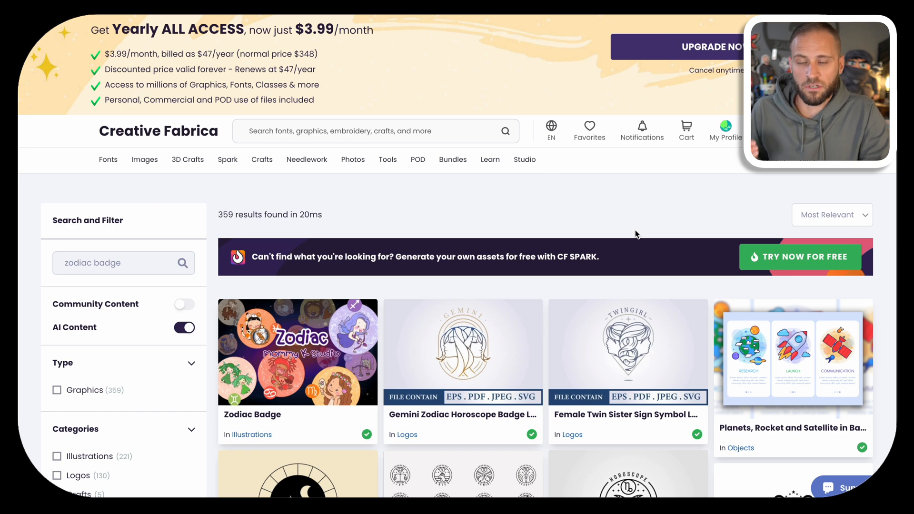
Browse the zodiac badge graphics on Creative Fabrica and inspect the Virgo Zodiac Astrology Horoscope Vector.
{"action": "scroll", "coordinate": [635, 230], "scroll_direction": "down", "scroll_amount": 4}
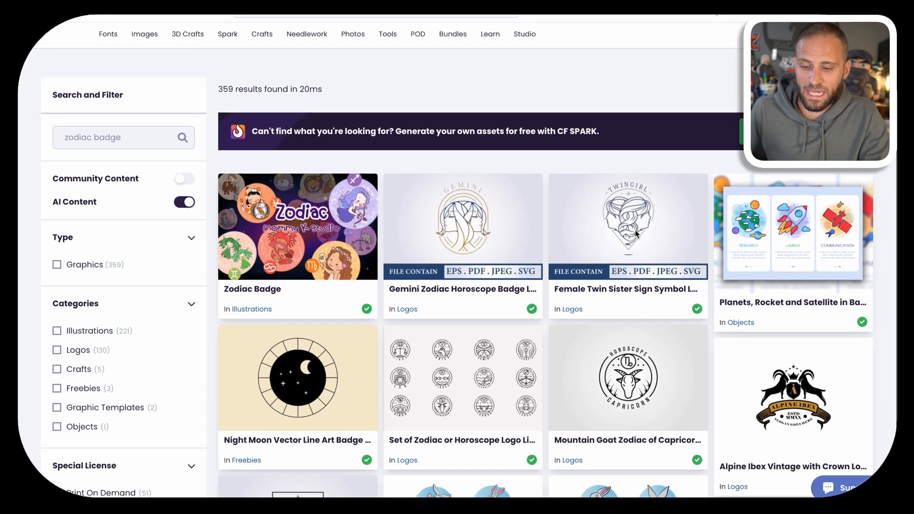
{"action": "scroll", "coordinate": [635, 230], "scroll_direction": "down", "scroll_amount": 4}
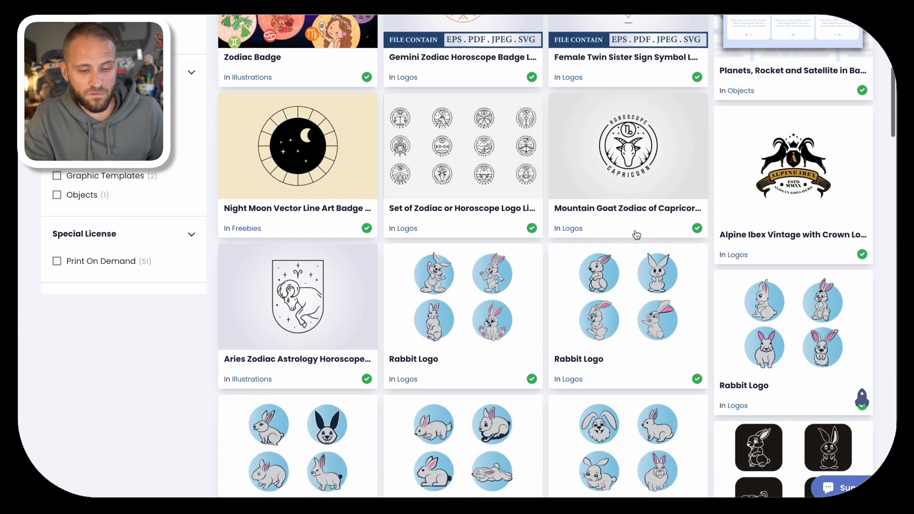
{"action": "scroll", "coordinate": [637, 234], "scroll_direction": "down", "scroll_amount": 7}
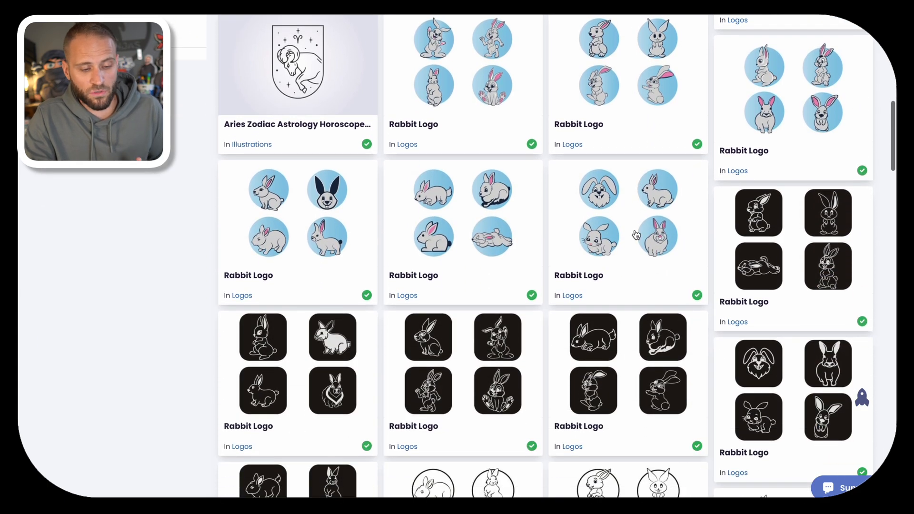
{"action": "scroll", "coordinate": [636, 234], "scroll_direction": "down", "scroll_amount": 11}
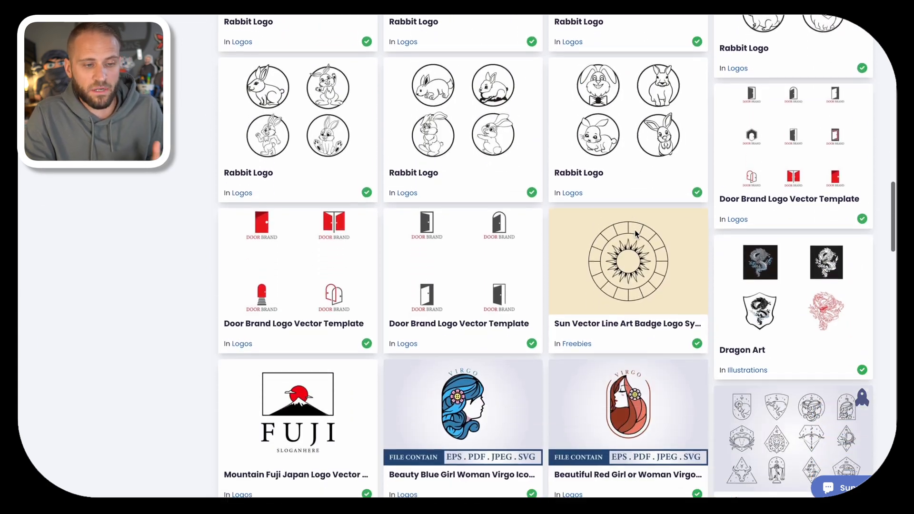
{"action": "scroll", "coordinate": [636, 234], "scroll_direction": "down", "scroll_amount": 4}
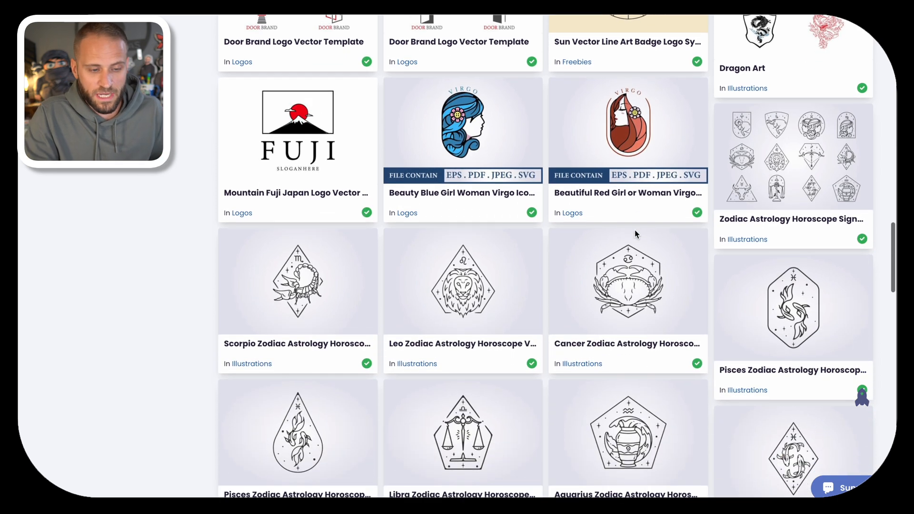
{"action": "scroll", "coordinate": [636, 234], "scroll_direction": "down", "scroll_amount": 3}
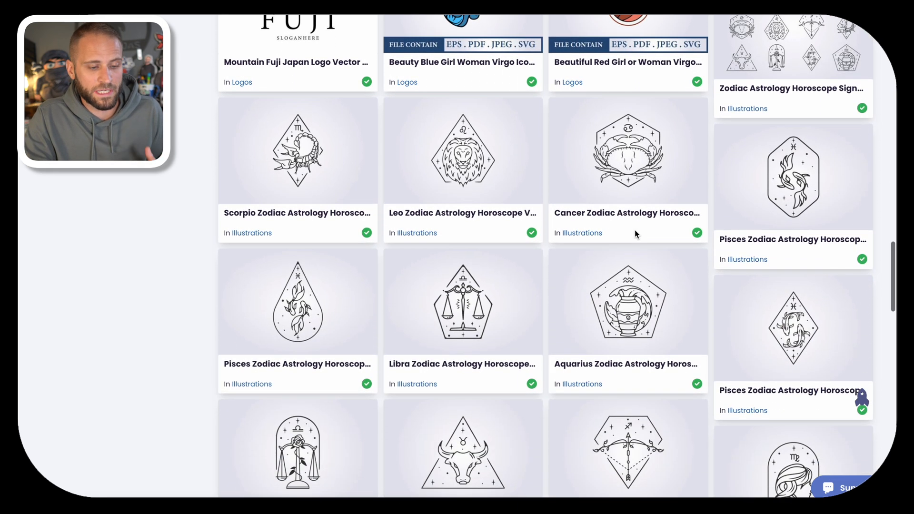
{"action": "scroll", "coordinate": [636, 233], "scroll_direction": "down", "scroll_amount": 2}
{"action": "scroll", "coordinate": [634, 233], "scroll_direction": "down", "scroll_amount": 1}
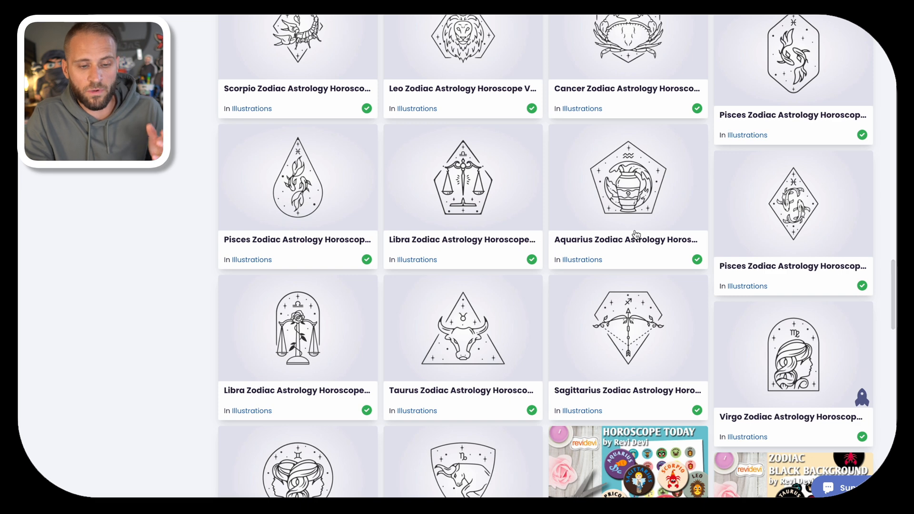
{"action": "scroll", "coordinate": [637, 234], "scroll_direction": "down", "scroll_amount": 3}
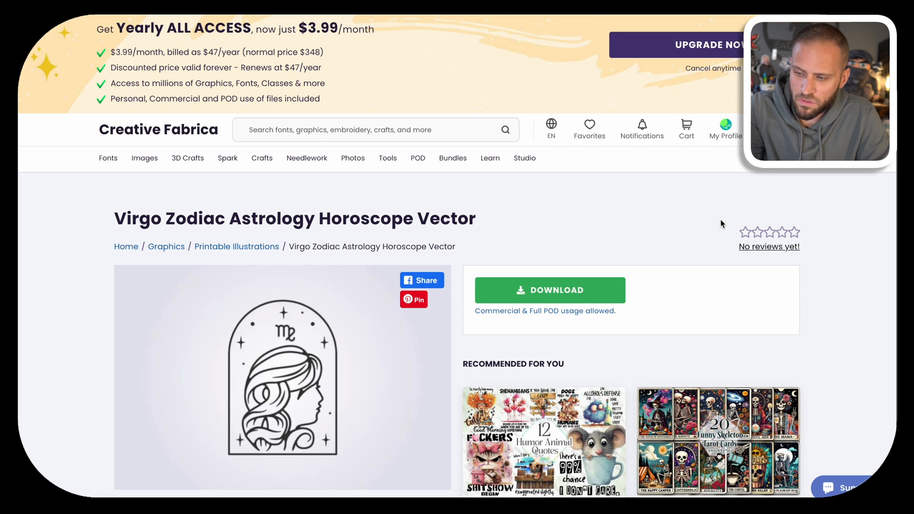
{"action": "scroll", "coordinate": [720, 219], "scroll_direction": "down", "scroll_amount": 3}
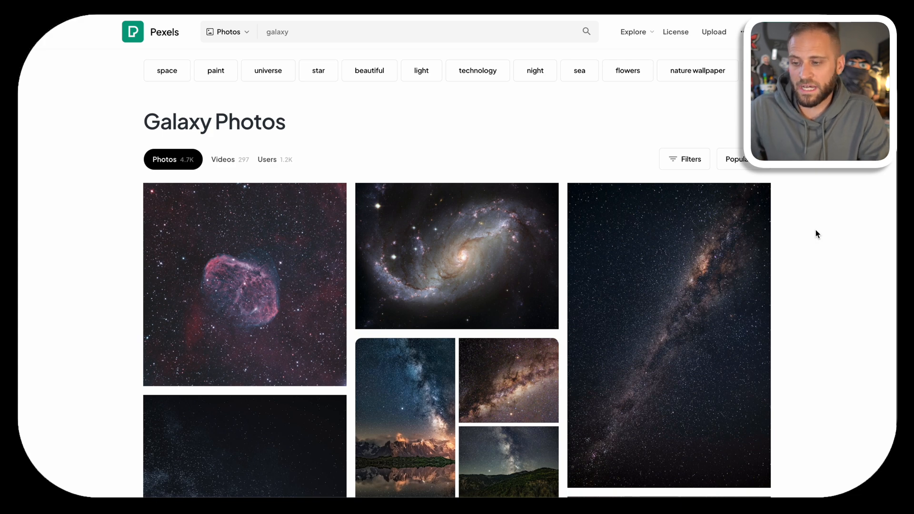
Look through the galaxy photos on Pexels for a leggings background.
{"action": "scroll", "coordinate": [815, 230], "scroll_direction": "down", "scroll_amount": 5}
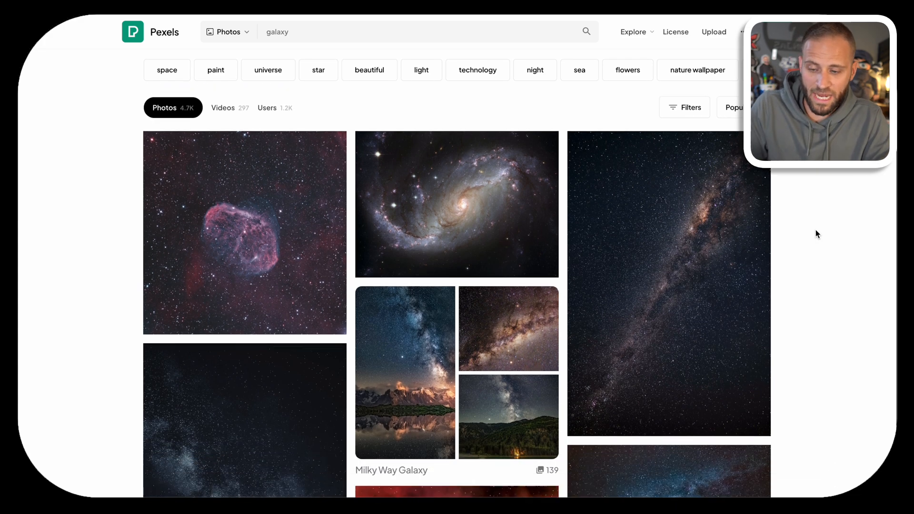
{"action": "scroll", "coordinate": [815, 230], "scroll_direction": "down", "scroll_amount": 7}
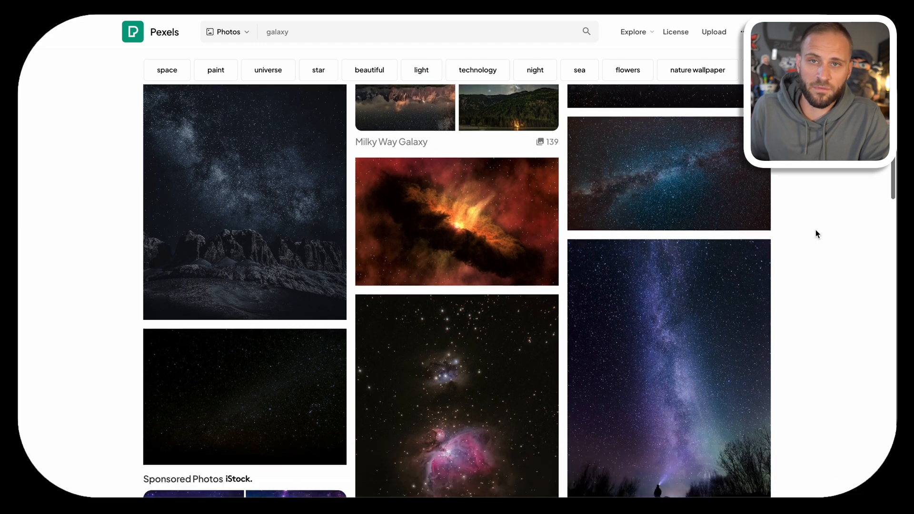
{"action": "scroll", "coordinate": [815, 233], "scroll_direction": "down", "scroll_amount": 12}
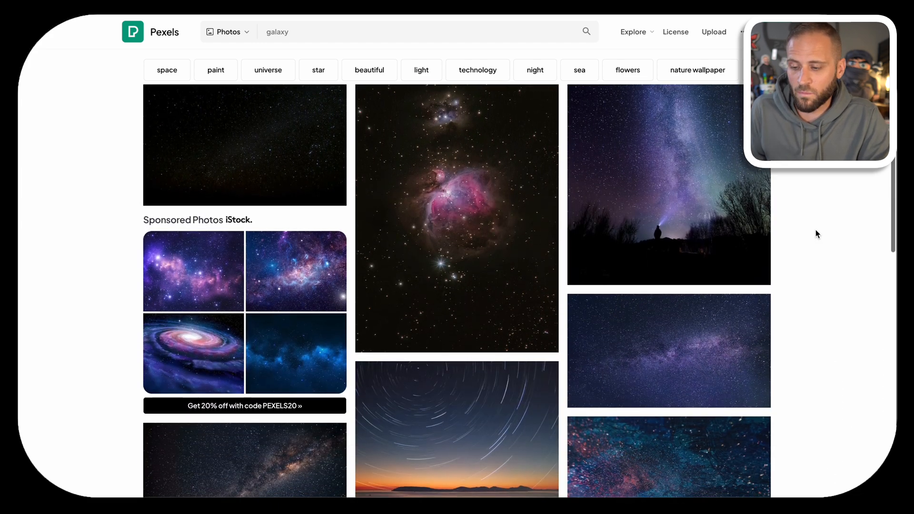
{"action": "scroll", "coordinate": [815, 233], "scroll_direction": "down", "scroll_amount": 9}
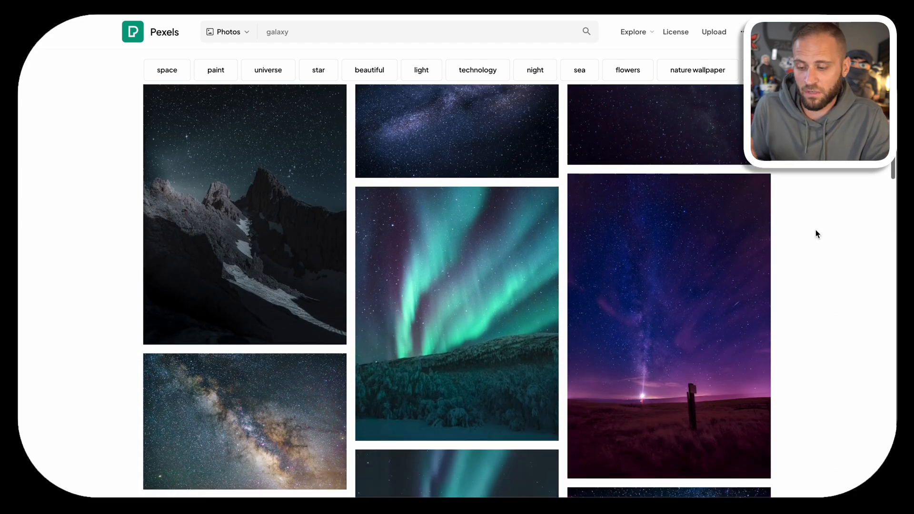
{"action": "scroll", "coordinate": [816, 229], "scroll_direction": "down", "scroll_amount": 3}
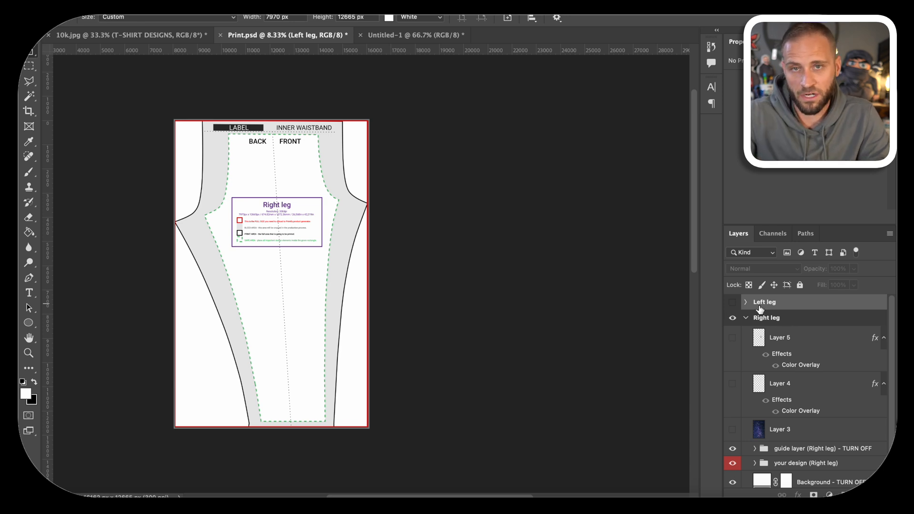
In Photoshop, show the Left leg template beside the Right leg one to compare them, and hide it again.
{"action": "left_click", "coordinate": [732, 303]}
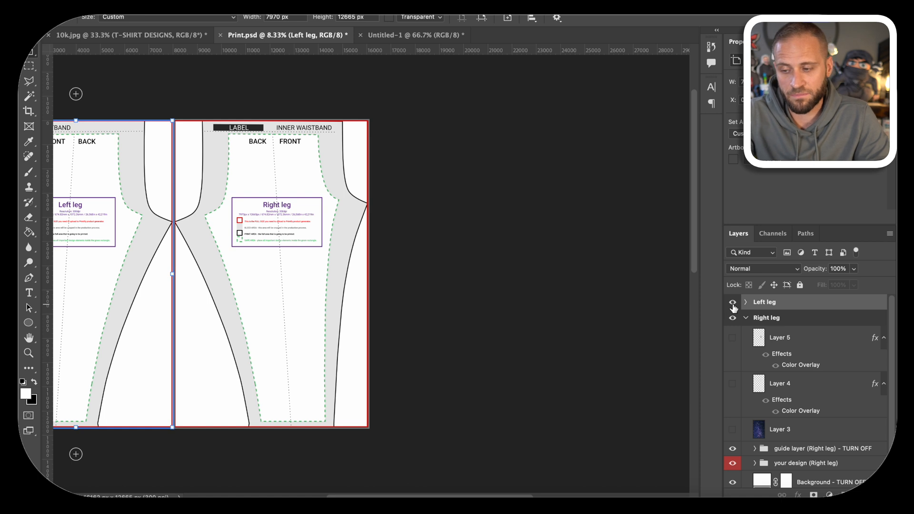
{"action": "scroll", "coordinate": [416, 271], "scroll_direction": "left", "scroll_amount": 5}
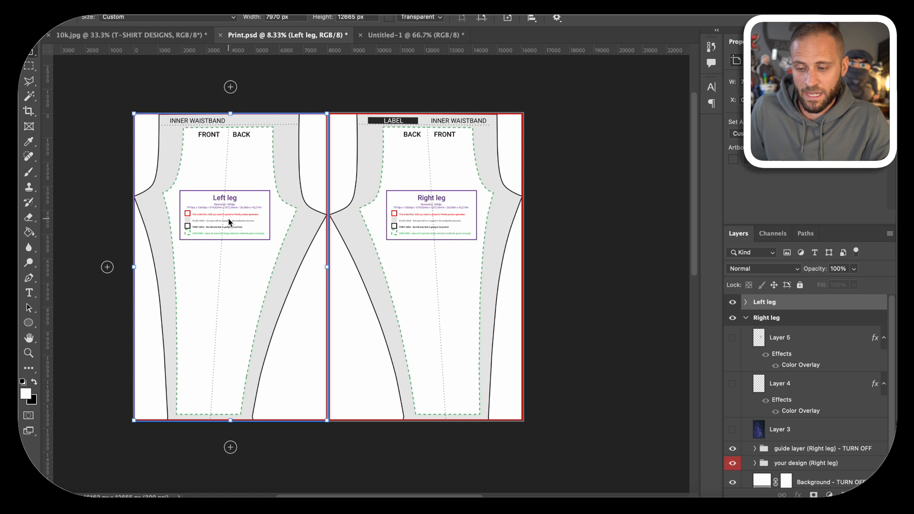
{"action": "left_click", "coordinate": [732, 302]}
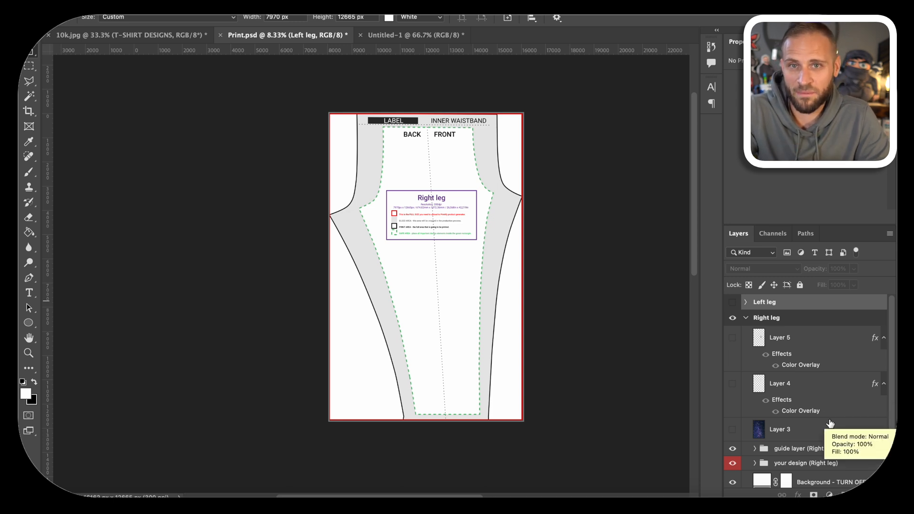
Show the galaxy background on Layer 3 over the Right leg template.
{"action": "key", "text": "super+plus"}
{"action": "scroll", "coordinate": [534, 288], "scroll_direction": "up", "scroll_amount": 5}
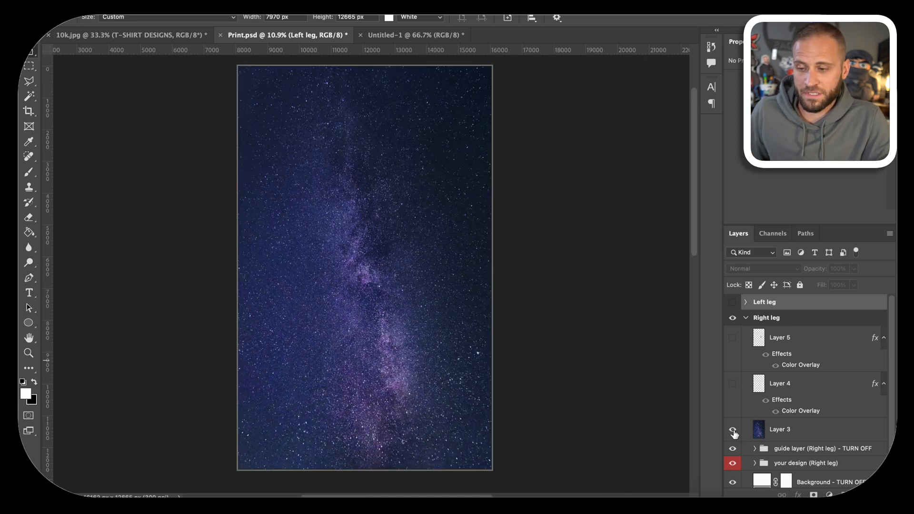
{"action": "left_click", "coordinate": [734, 430]}
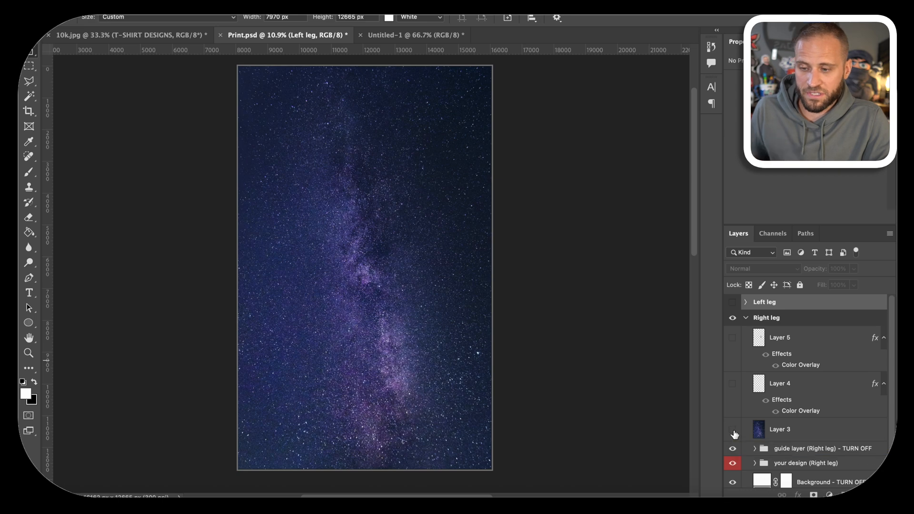
{"action": "left_click", "coordinate": [734, 431]}
{"action": "left_click", "coordinate": [733, 430]}
{"action": "left_click", "coordinate": [733, 431]}
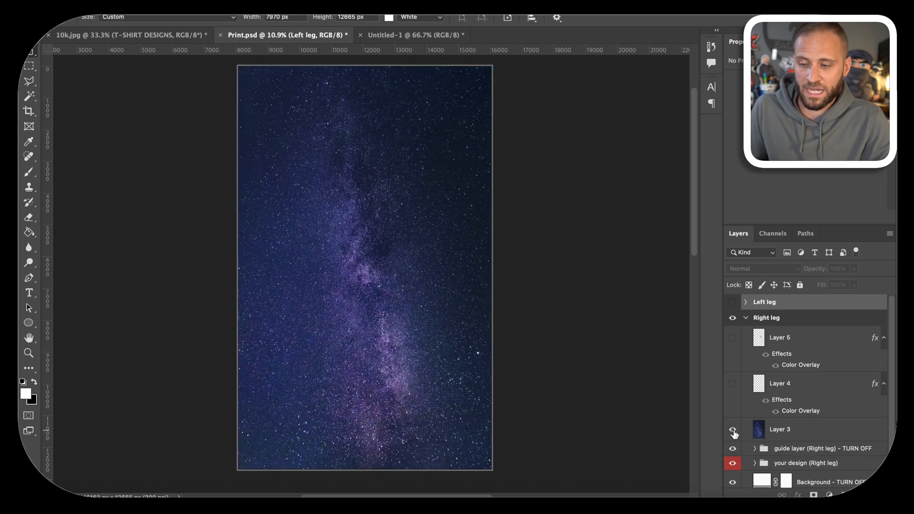
Show Layer 4 and Layer 5 with the Virgo badge and constellation on the Right leg artboard.
{"action": "left_click", "coordinate": [732, 384]}
{"action": "left_click", "coordinate": [732, 338]}
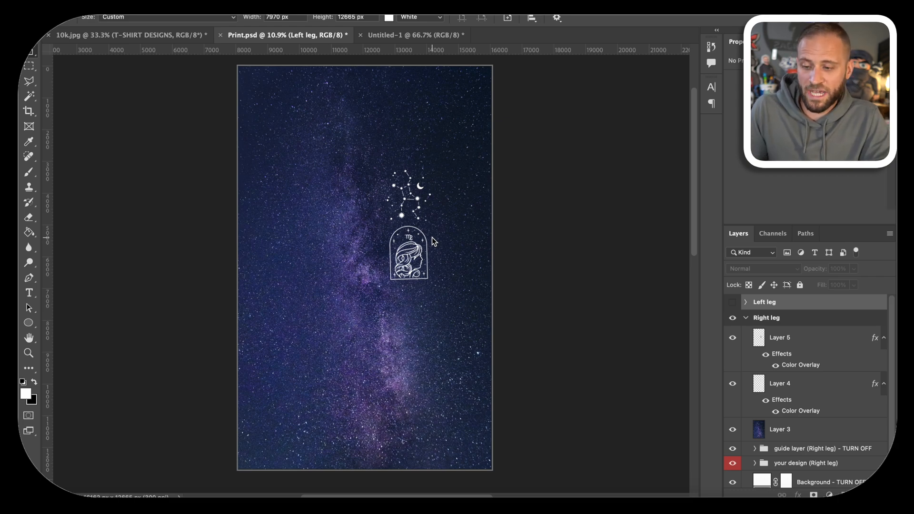
{"action": "scroll", "coordinate": [434, 242], "scroll_direction": "up", "scroll_amount": 4}
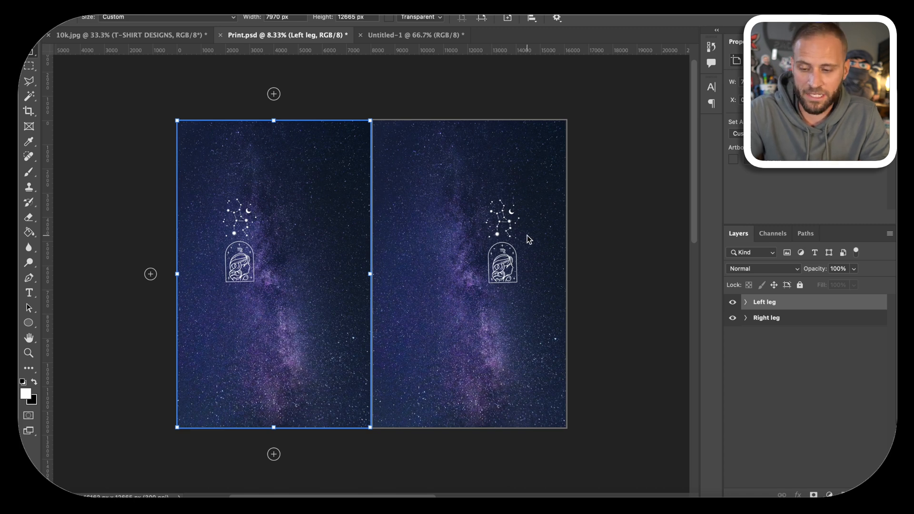
Isolate each leg design in turn by hiding the Right leg artboard, restoring it and hiding the Left leg artboard.
{"action": "left_click", "coordinate": [733, 318]}
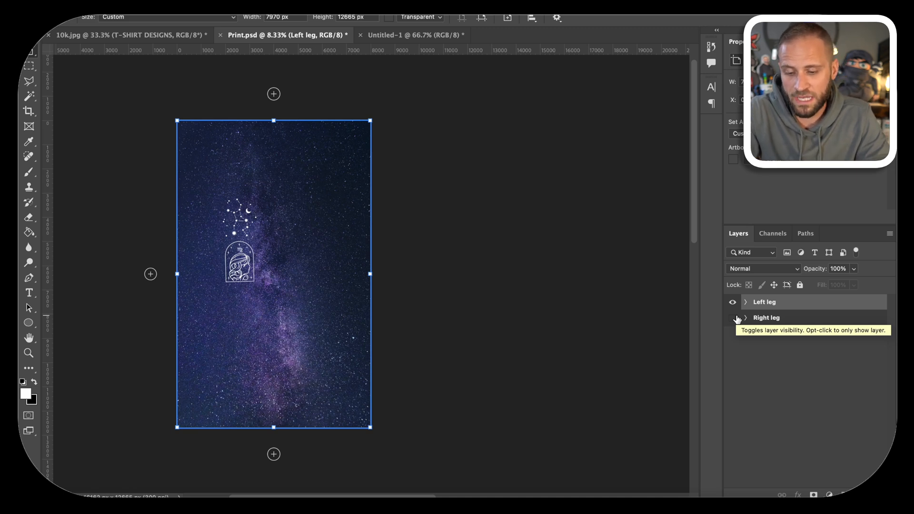
{"action": "left_click", "coordinate": [735, 318]}
{"action": "left_click", "coordinate": [732, 304]}
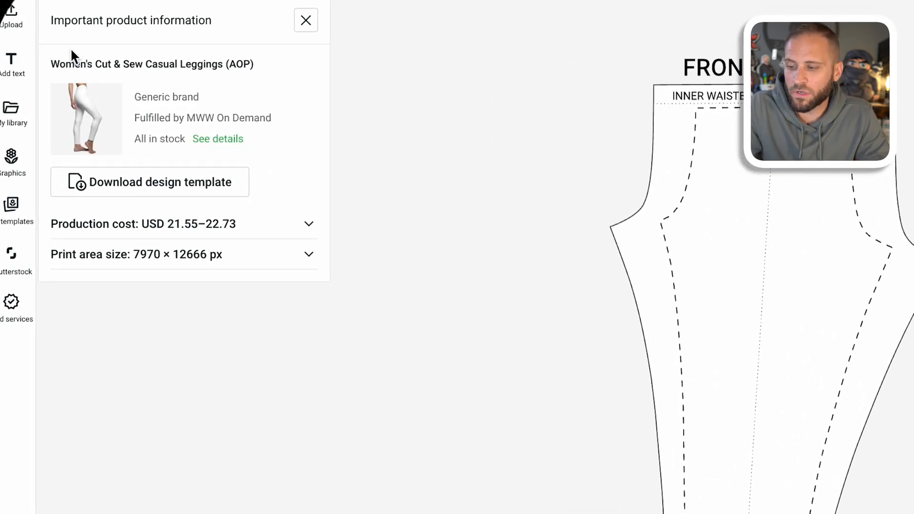
Switch to the product designer and open the artwork upload for the Women's Cut & Sew Casual Leggings.
{"action": "left_click", "coordinate": [18, 34]}
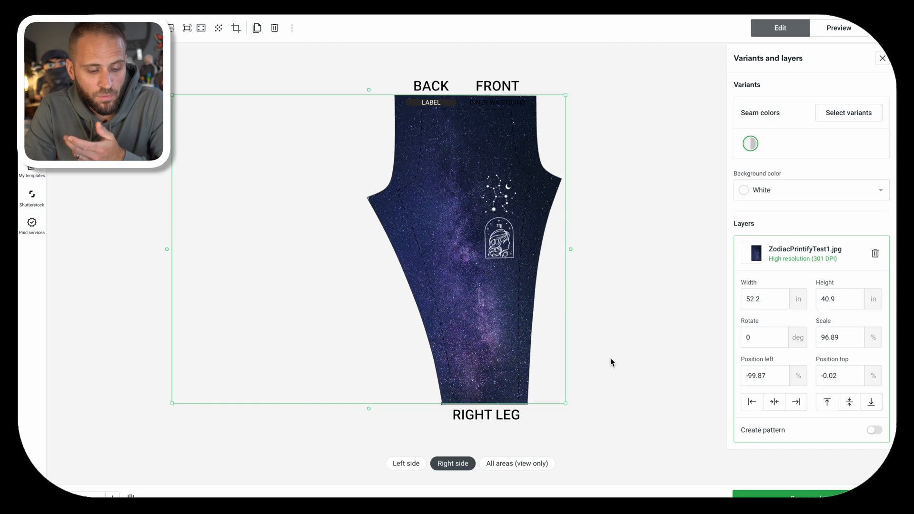
Adjust the left leg artwork's horizontal placement to a left position of about 0.67% and preview the leggings mockup.
{"action": "left_click", "coordinate": [406, 463]}
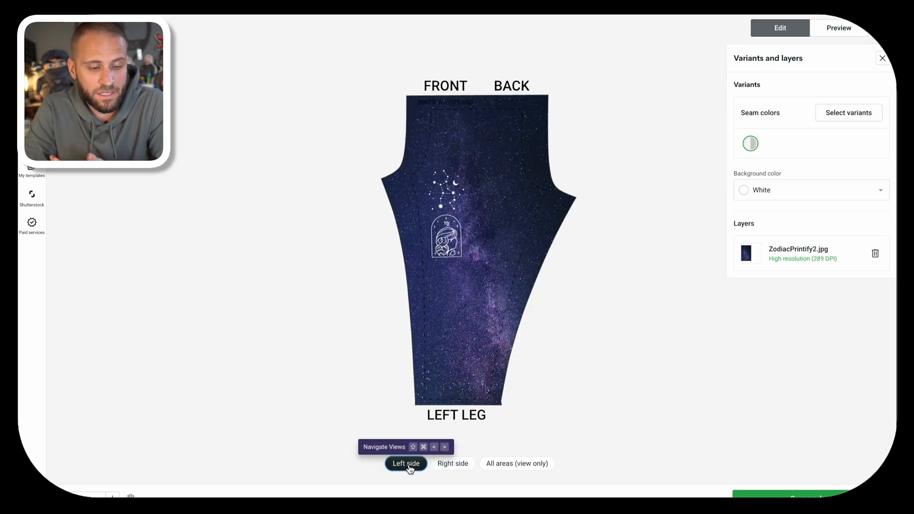
{"action": "left_click", "coordinate": [524, 237]}
{"action": "mouse_move", "coordinate": [523, 238]}
{"action": "left_mouse_down"}
{"action": "mouse_move", "coordinate": [536, 241]}
{"action": "mouse_move", "coordinate": [528, 239]}
{"action": "left_mouse_up"}
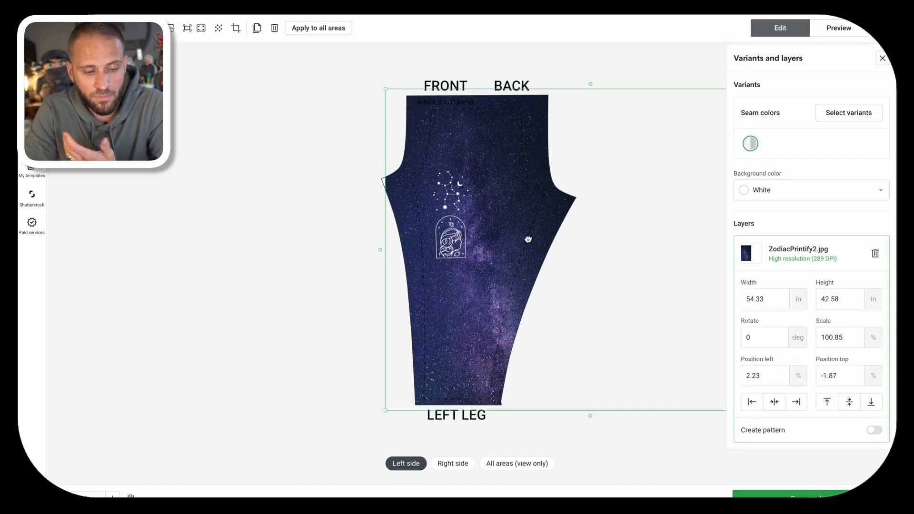
{"action": "left_click_drag", "start_coordinate": [527, 239], "coordinate": [524, 238]}
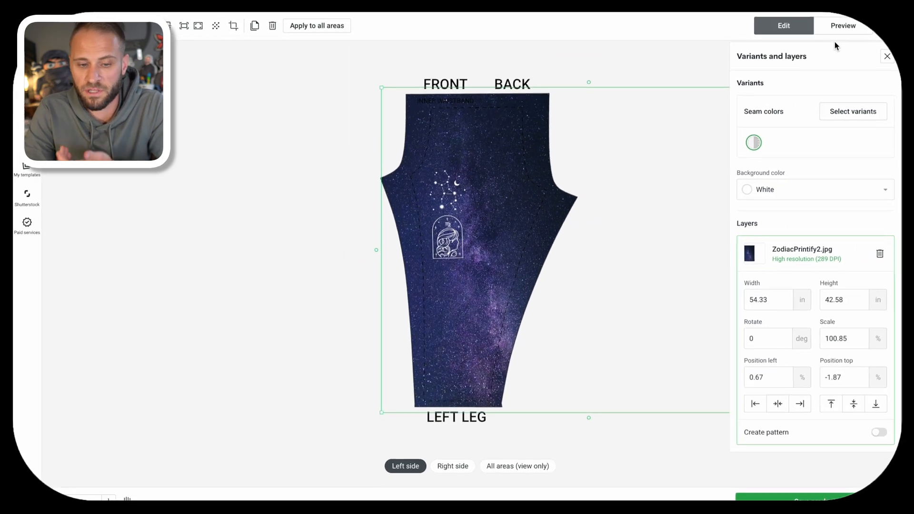
{"action": "left_click", "coordinate": [845, 33]}
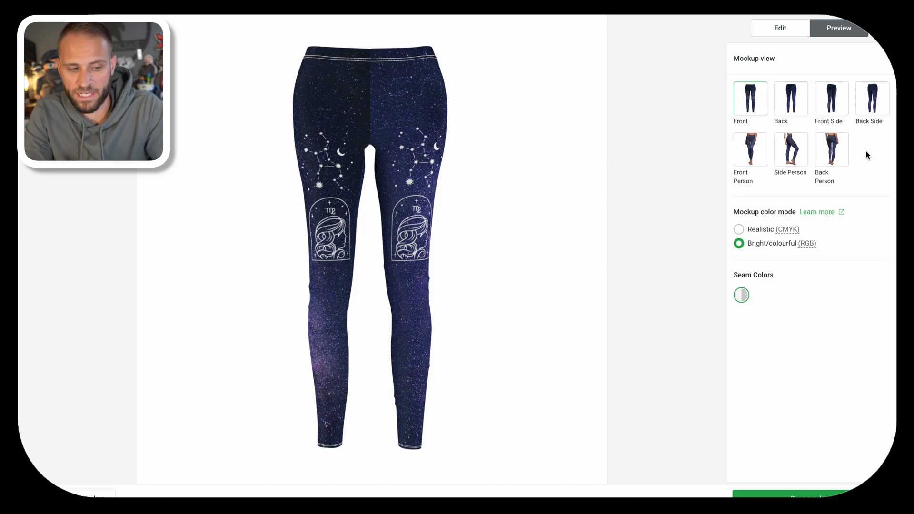
View the leggings in the Front Person, Side Person and Front Side mockup views.
{"action": "left_click", "coordinate": [751, 163]}
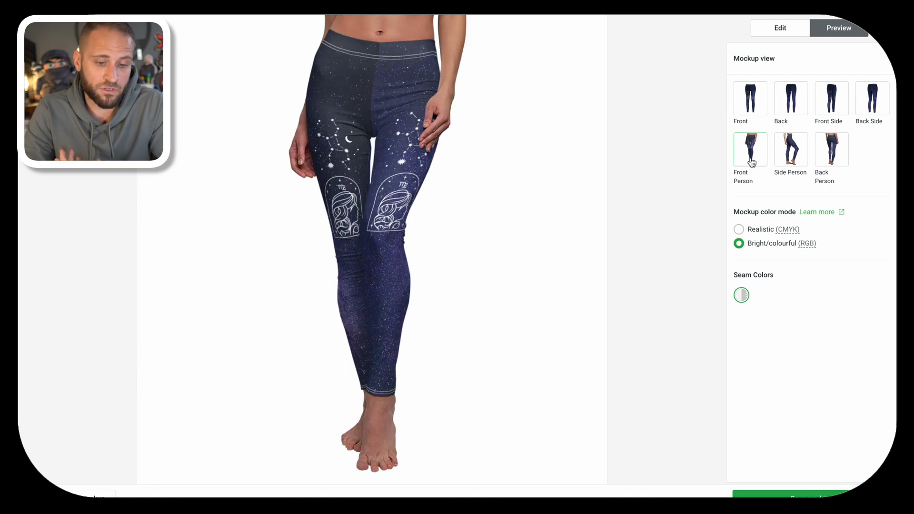
{"action": "left_click", "coordinate": [801, 151]}
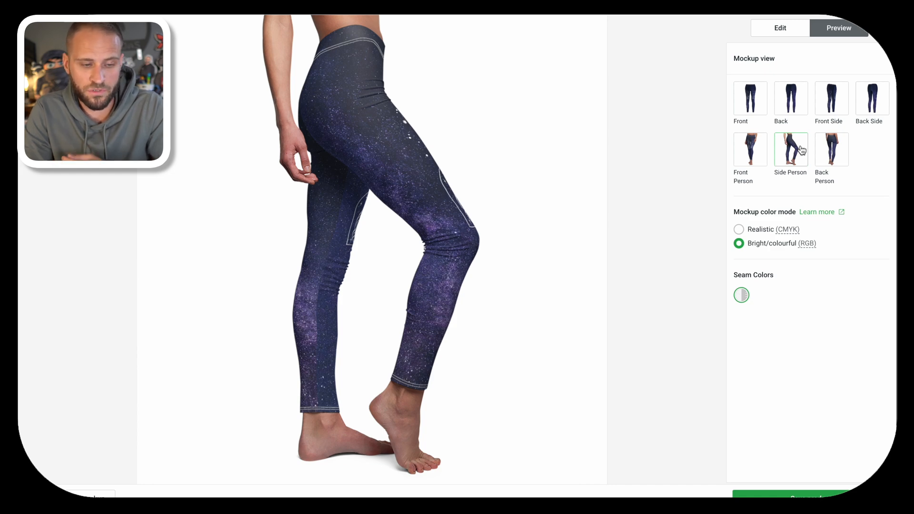
{"action": "left_click", "coordinate": [834, 108]}
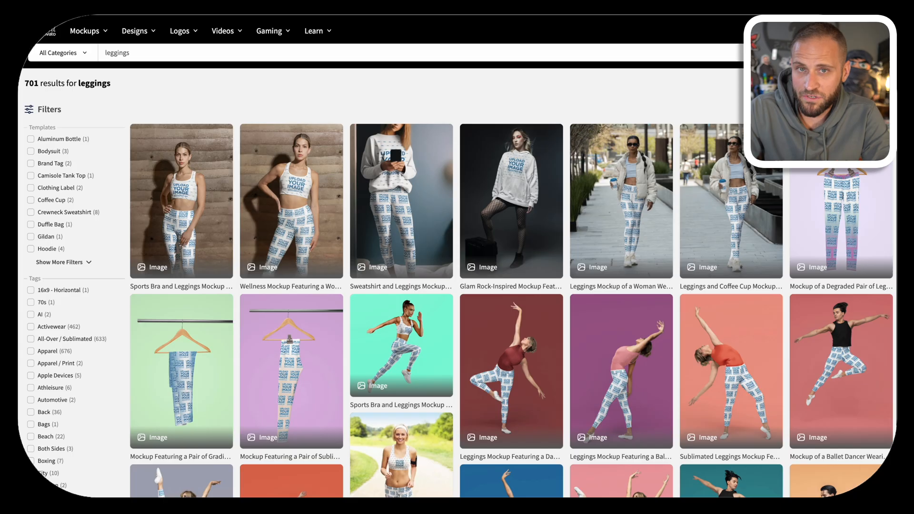
Switch to Placeit and look through the first page of leggings mockup results.
{"action": "scroll", "coordinate": [512, 286], "scroll_direction": "down", "scroll_amount": 5}
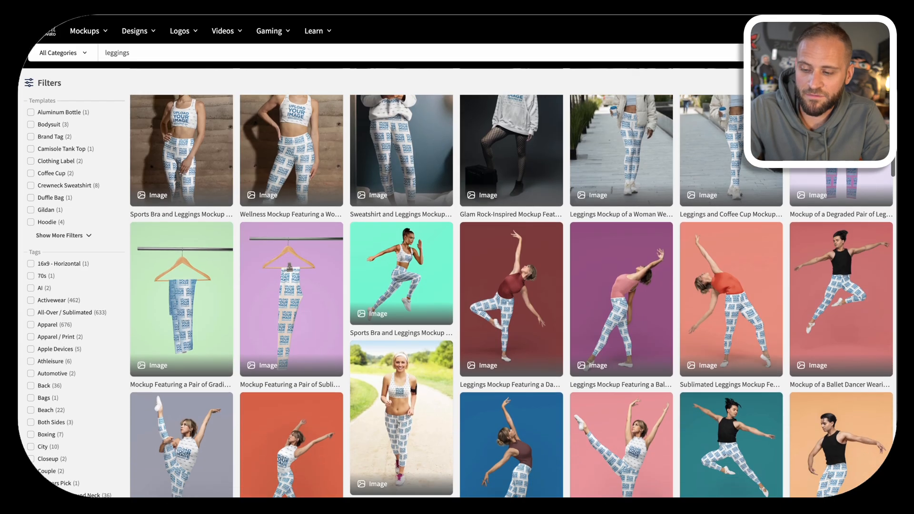
{"action": "scroll", "coordinate": [512, 285], "scroll_direction": "down", "scroll_amount": 8}
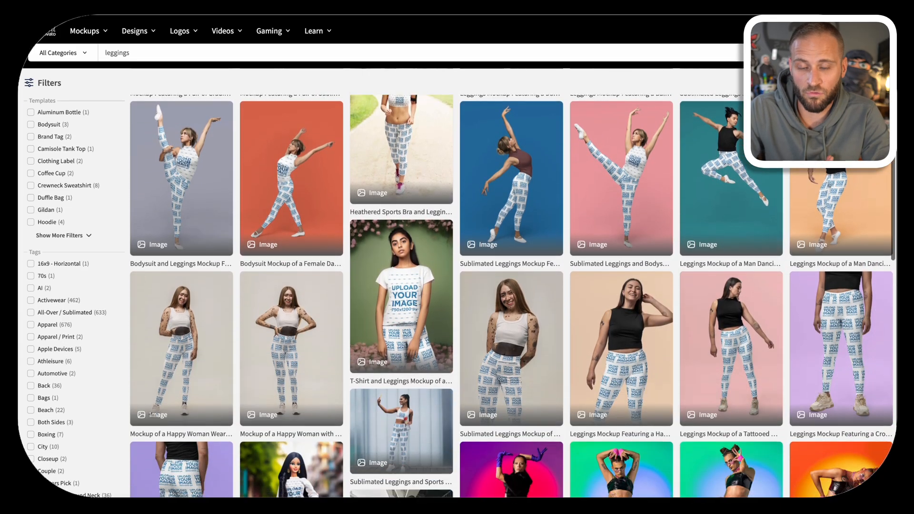
{"action": "scroll", "coordinate": [511, 285], "scroll_direction": "down", "scroll_amount": 8}
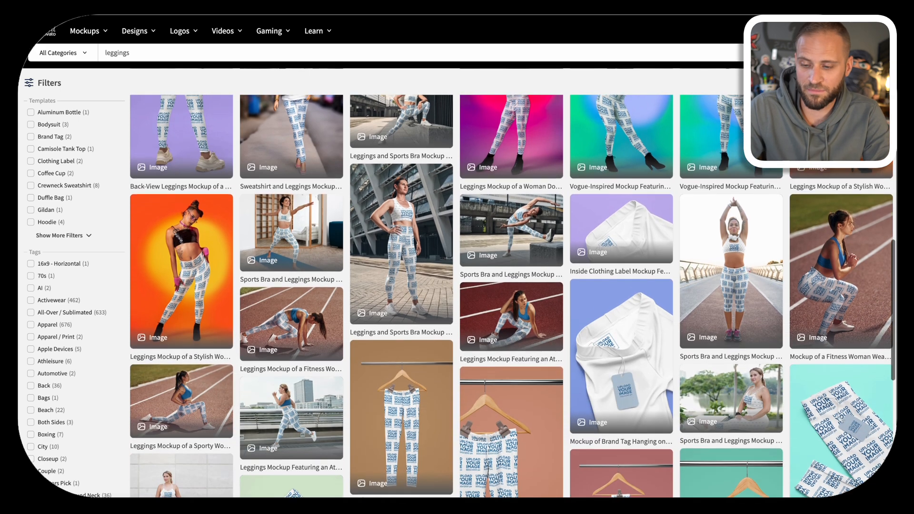
{"action": "scroll", "coordinate": [457, 285], "scroll_direction": "down", "scroll_amount": 5}
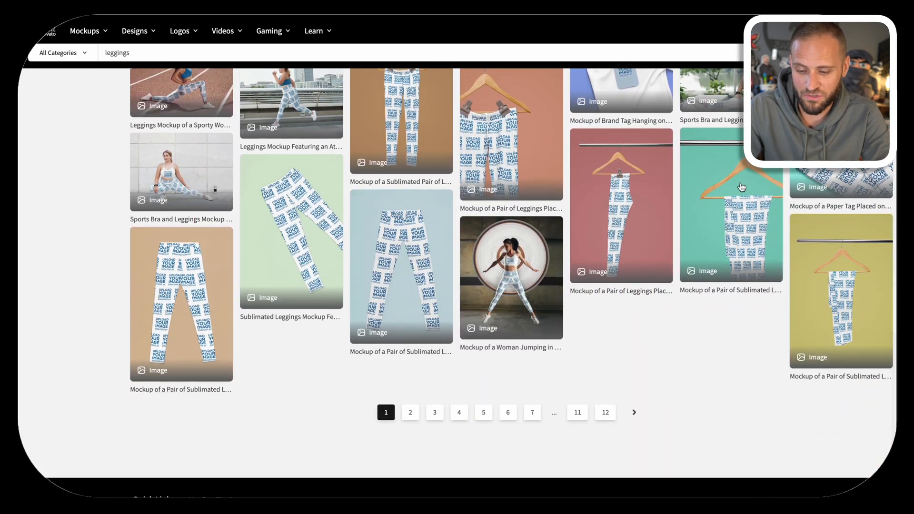
{"action": "scroll", "coordinate": [681, 402], "scroll_direction": "up", "scroll_amount": 20}
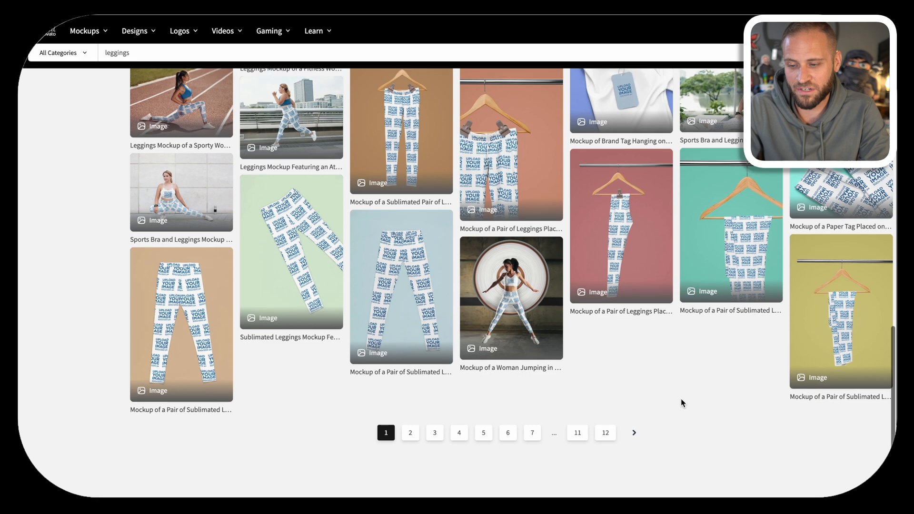
{"action": "scroll", "coordinate": [682, 405], "scroll_direction": "up", "scroll_amount": 6}
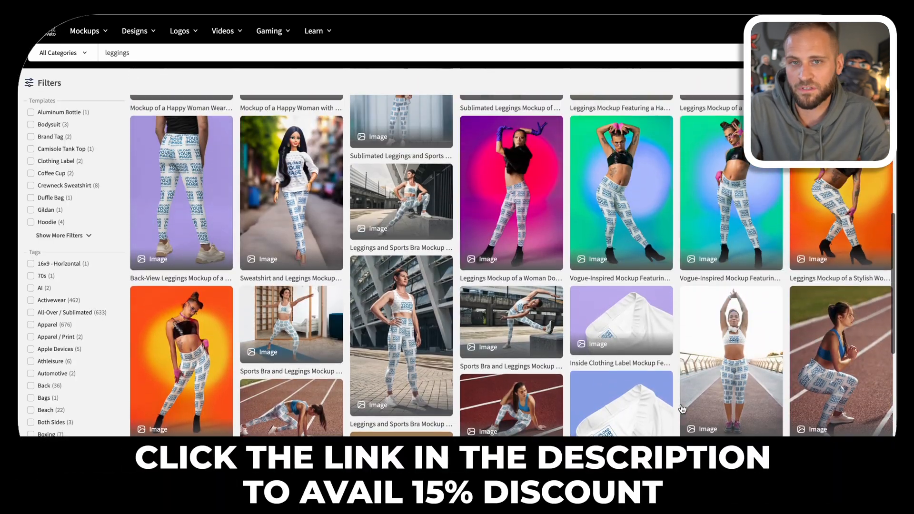
{"action": "scroll", "coordinate": [681, 423], "scroll_direction": "up", "scroll_amount": 10}
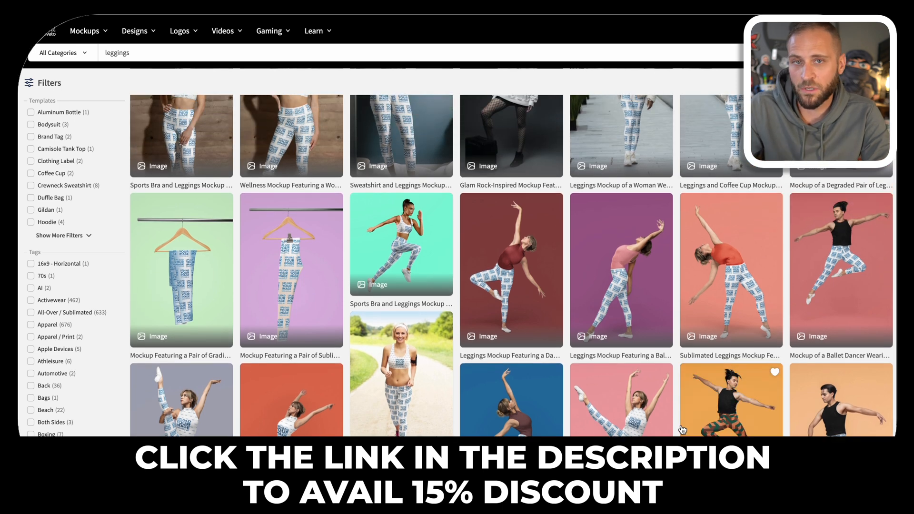
{"action": "scroll", "coordinate": [681, 430], "scroll_direction": "up", "scroll_amount": 3}
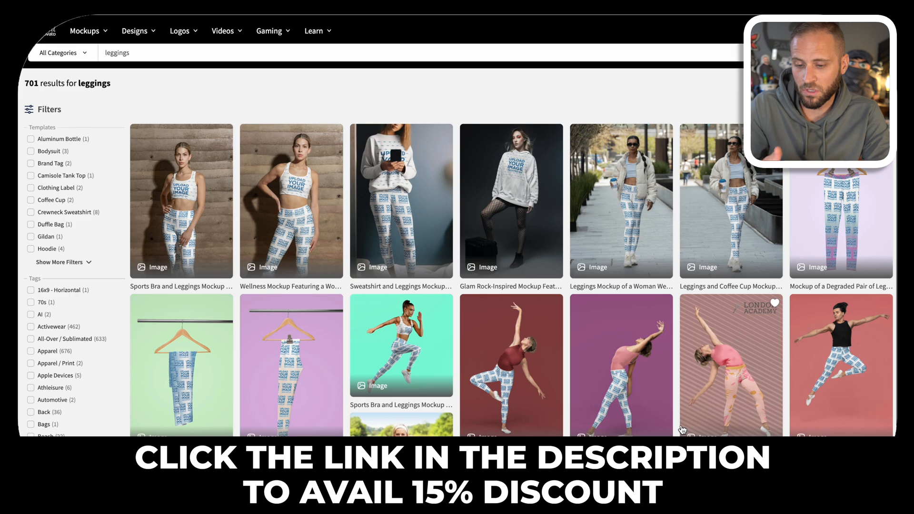
Browse more leggings mockups through the second results page and open the one with the woman standing in a gym.
{"action": "scroll", "coordinate": [768, 378], "scroll_direction": "down", "scroll_amount": 6}
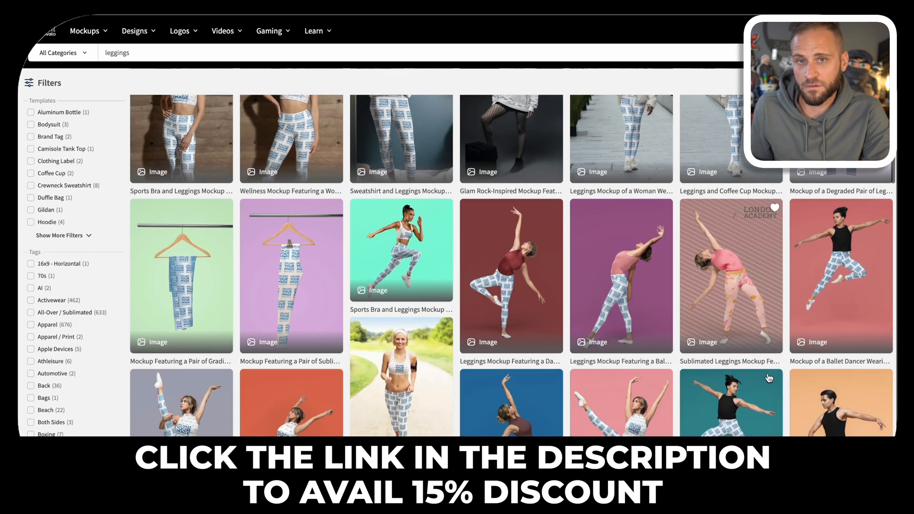
{"action": "scroll", "coordinate": [768, 378], "scroll_direction": "down", "scroll_amount": 8}
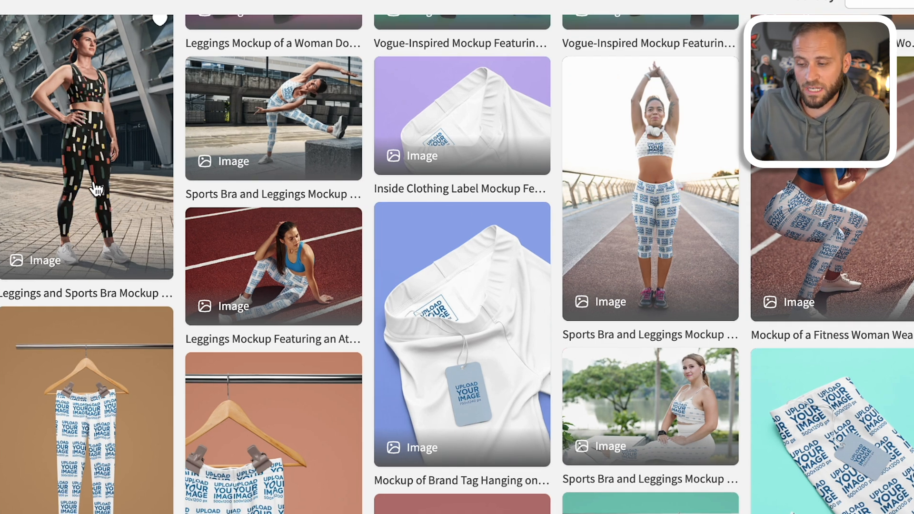
{"action": "scroll", "coordinate": [97, 189], "scroll_direction": "down", "scroll_amount": 5}
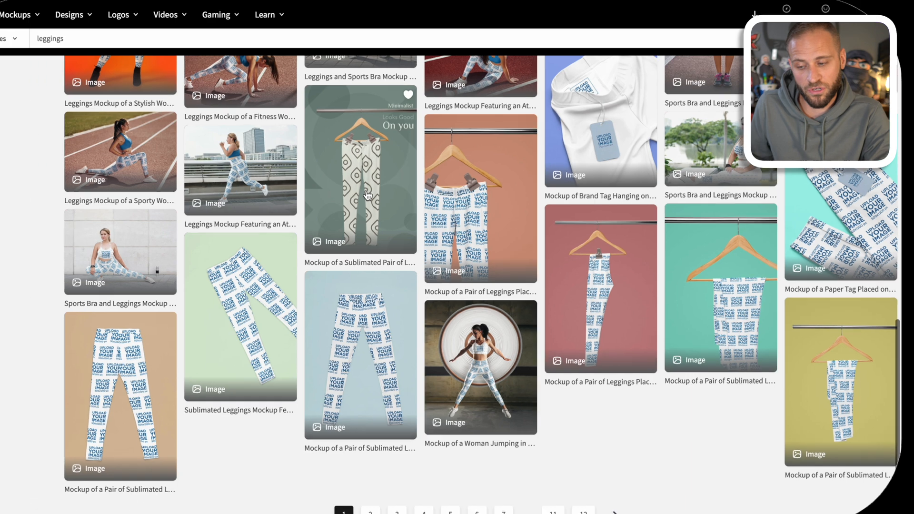
{"action": "scroll", "coordinate": [653, 430], "scroll_direction": "down", "scroll_amount": 5}
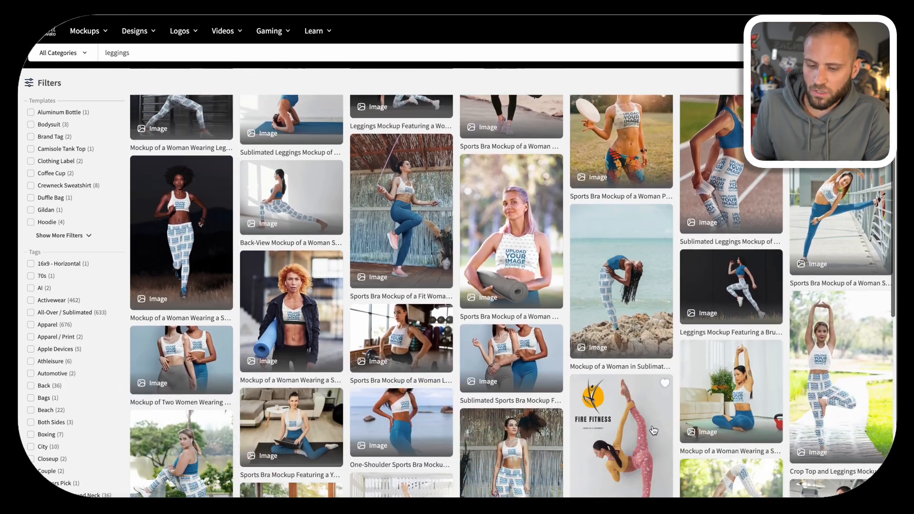
{"action": "scroll", "coordinate": [653, 431], "scroll_direction": "down", "scroll_amount": 5}
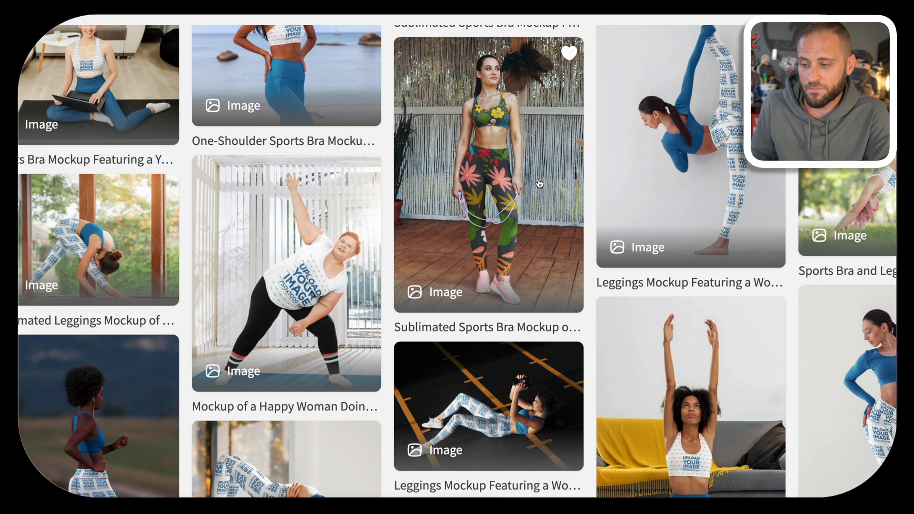
{"action": "scroll", "coordinate": [539, 183], "scroll_direction": "down", "scroll_amount": 5}
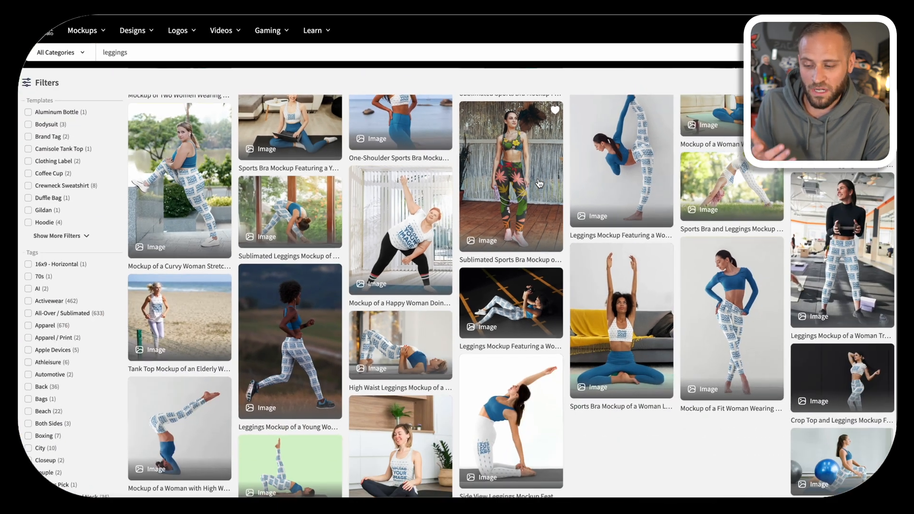
{"action": "scroll", "coordinate": [539, 183], "scroll_direction": "down", "scroll_amount": 1}
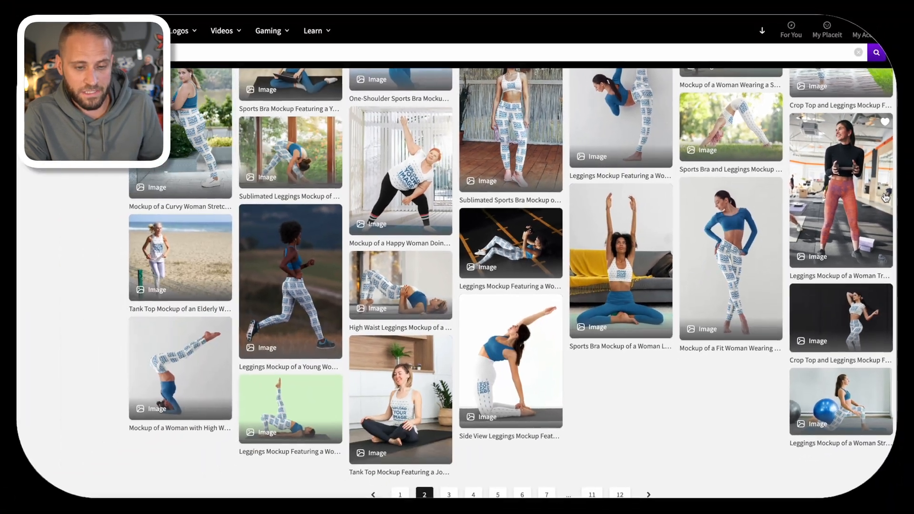
{"action": "left_click", "coordinate": [887, 210]}
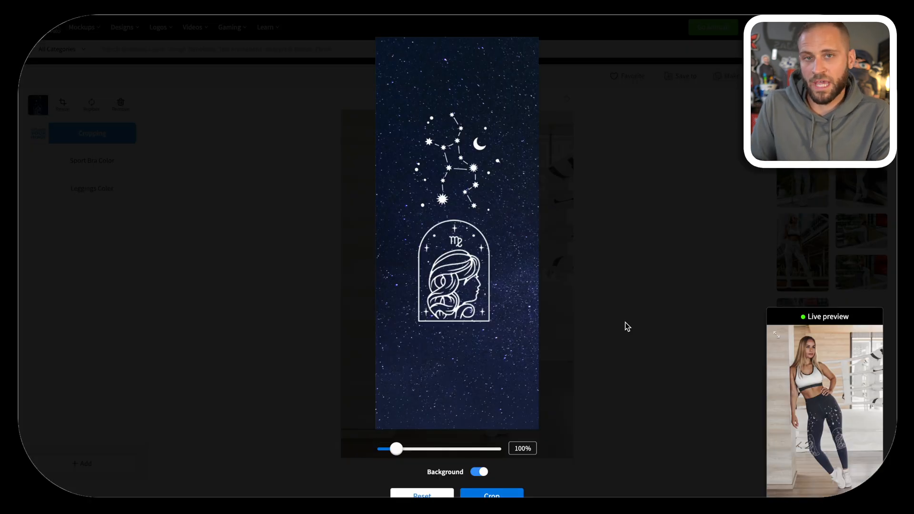
Try the Virgo leg artwork at 180% scale, restore it to 100% and apply the crop.
{"action": "left_click_drag", "start_coordinate": [395, 451], "coordinate": [416, 450]}
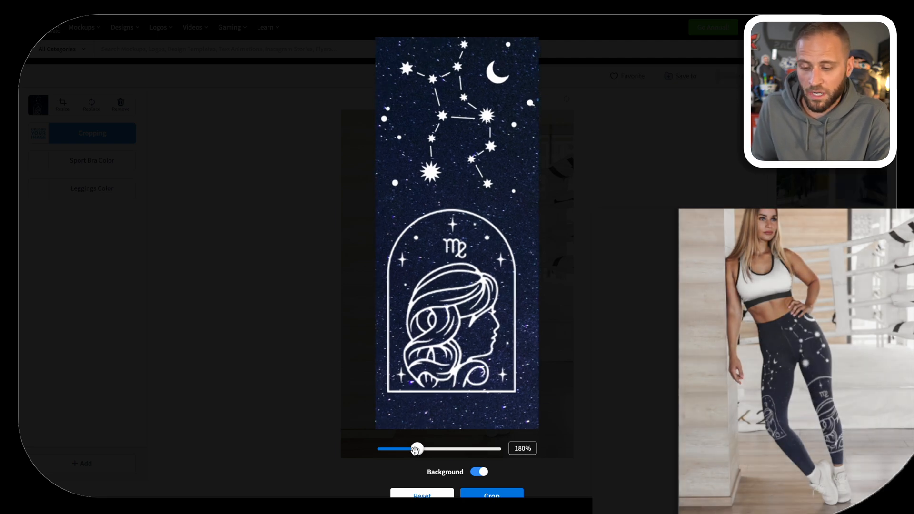
{"action": "left_click_drag", "start_coordinate": [416, 449], "coordinate": [395, 450]}
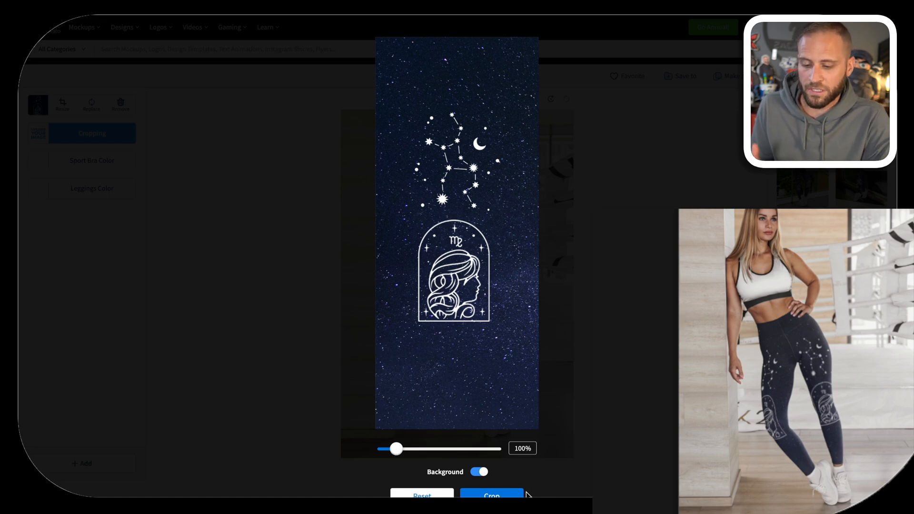
{"action": "left_click", "coordinate": [520, 495]}
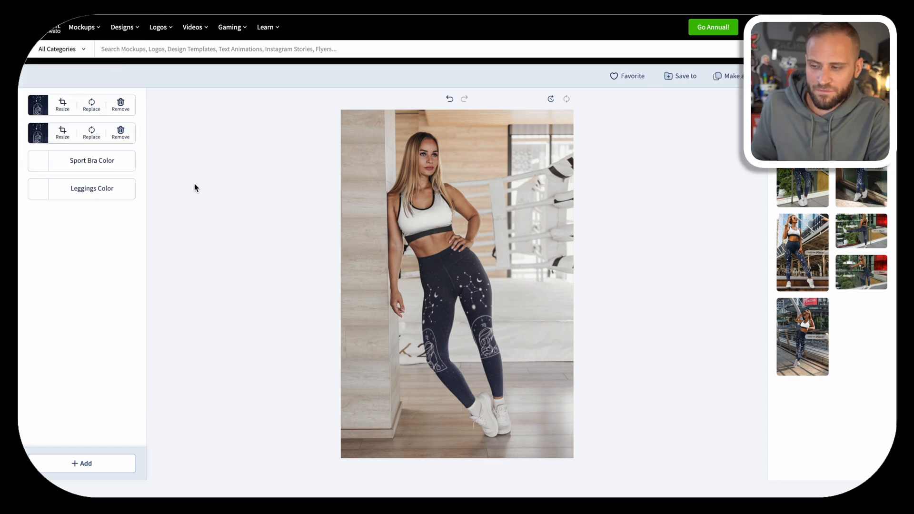
Recolour the sport bra, trying magenta before choosing dark navy blue, and open a suggested outdoor mockup of the same model.
{"action": "left_click", "coordinate": [121, 170]}
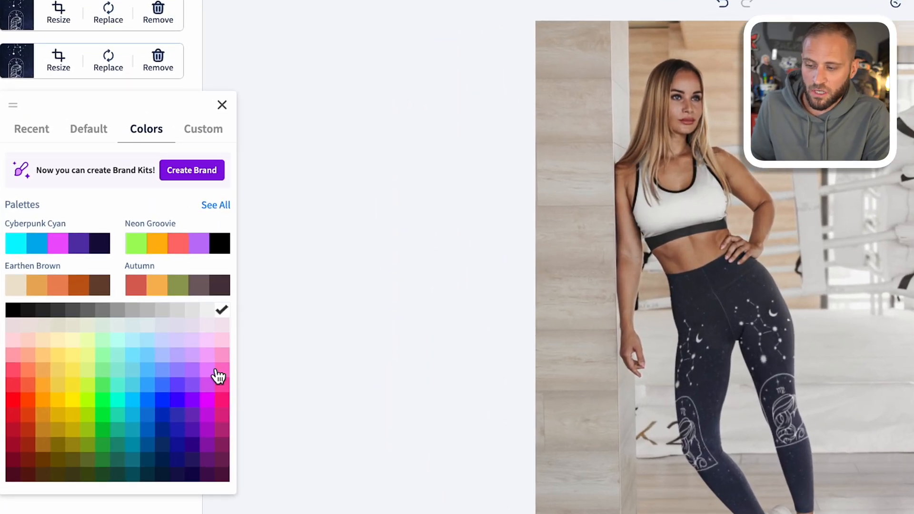
{"action": "left_click", "coordinate": [156, 315]}
{"action": "left_click", "coordinate": [206, 414]}
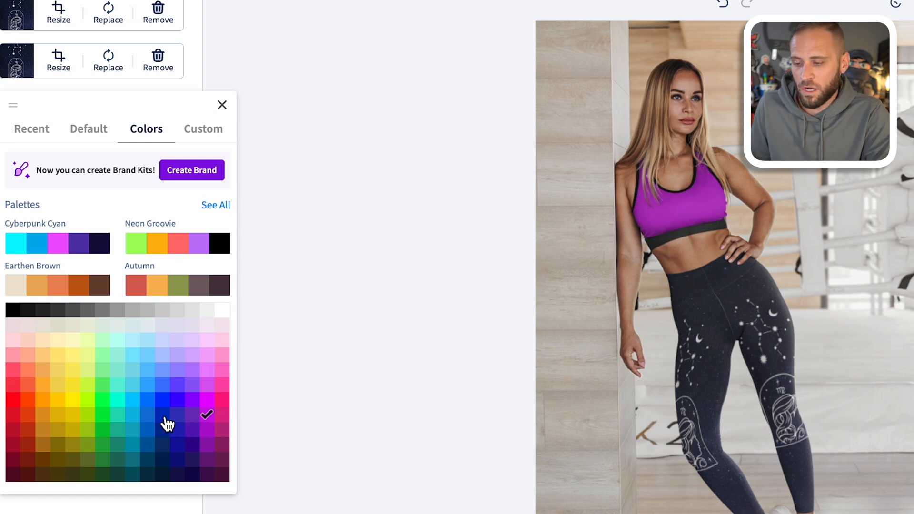
{"action": "left_click", "coordinate": [175, 475]}
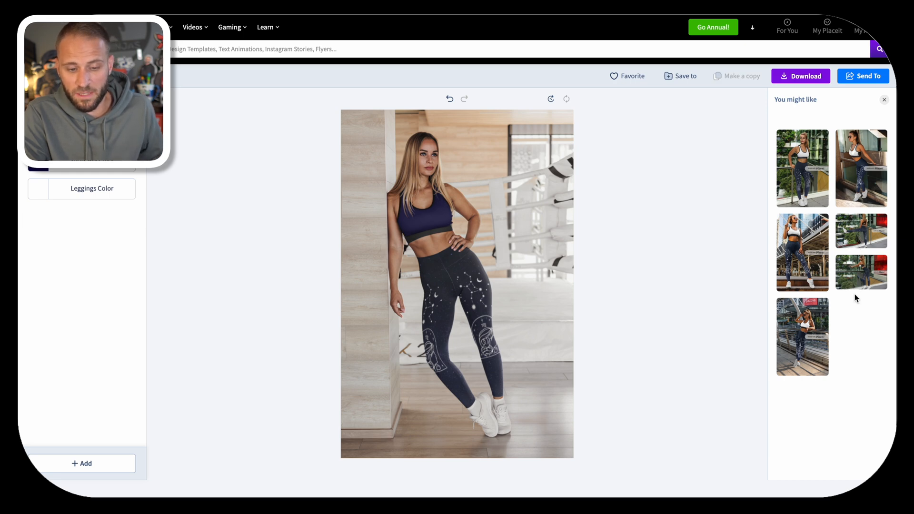
{"action": "left_click", "coordinate": [818, 260]}
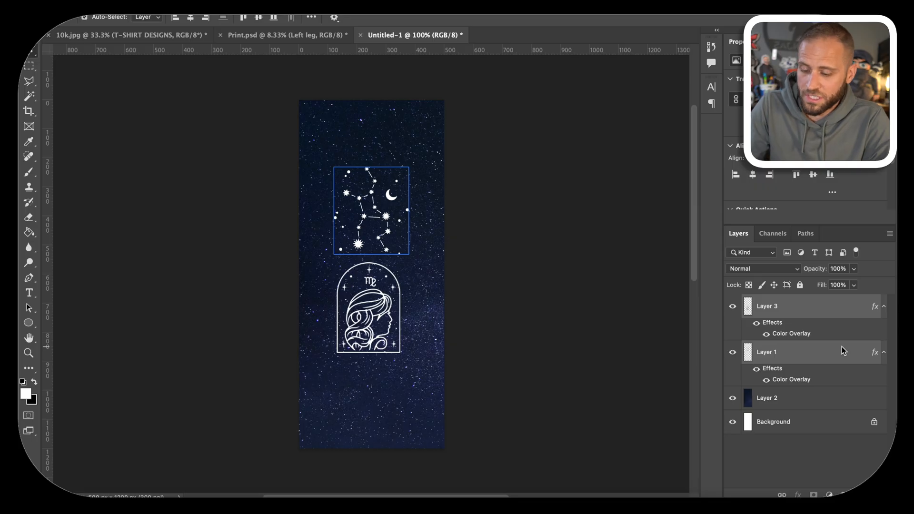
Switch to Photoshop, scale the constellation and Virgo badge layers to about 48%, centre them across the leg artwork, and compare using undo and redo.
{"action": "key", "text": "ctrl+t"}
{"action": "left_click_drag", "start_coordinate": [335, 351], "coordinate": [373, 256]}
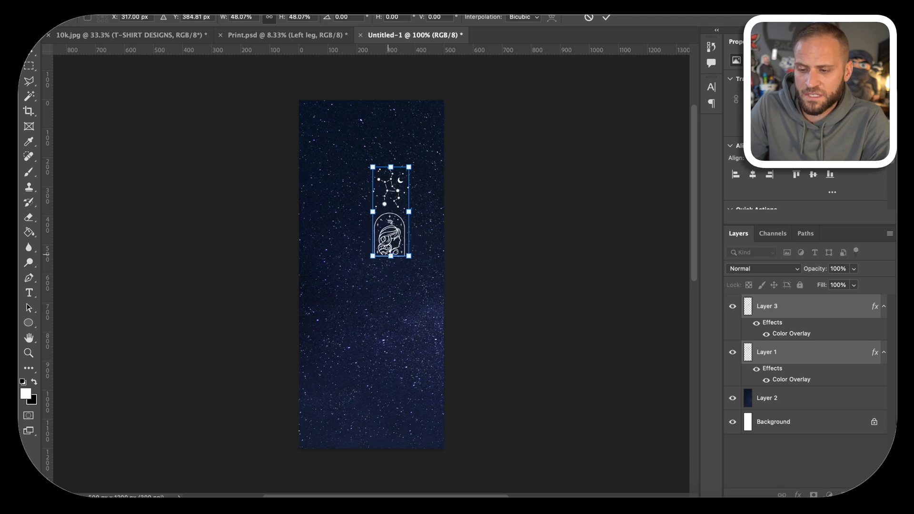
{"action": "left_click_drag", "start_coordinate": [399, 200], "coordinate": [379, 211]}
{"action": "key", "text": "Return"}
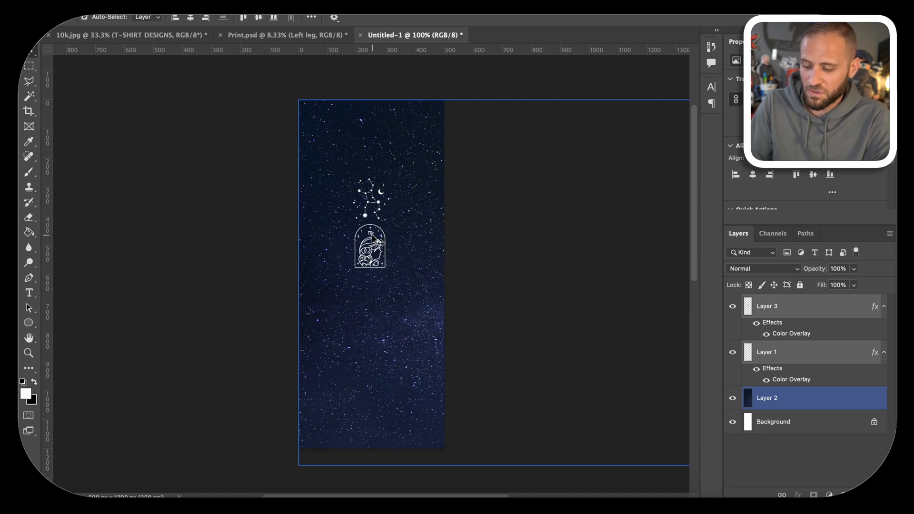
{"action": "key", "text": "super+z"}
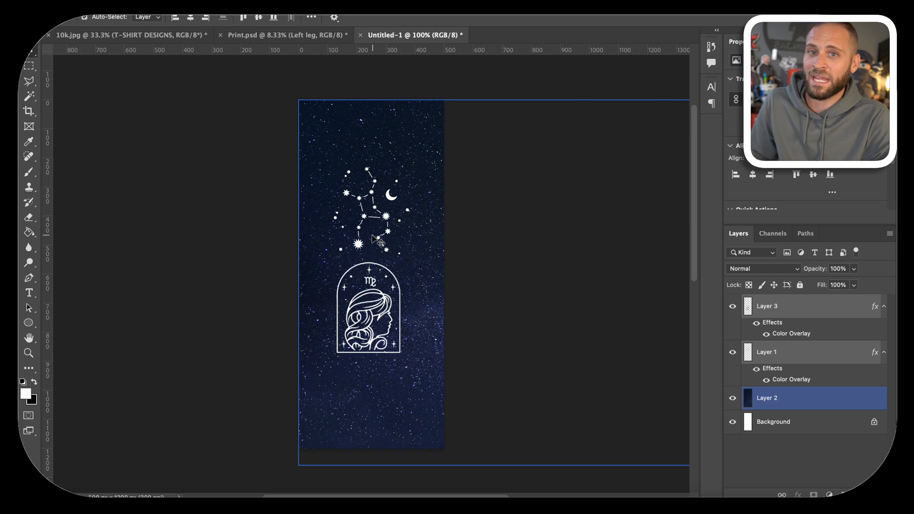
{"action": "key", "text": "super+shift+z"}
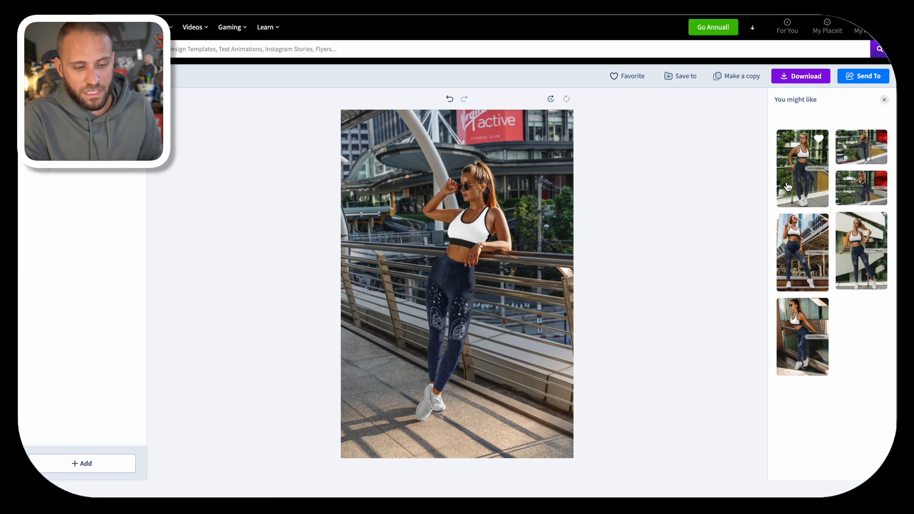
Switch to Placeit and view the smaller leg artwork on several suggested outdoor leggings mockups.
{"action": "left_click", "coordinate": [788, 186]}
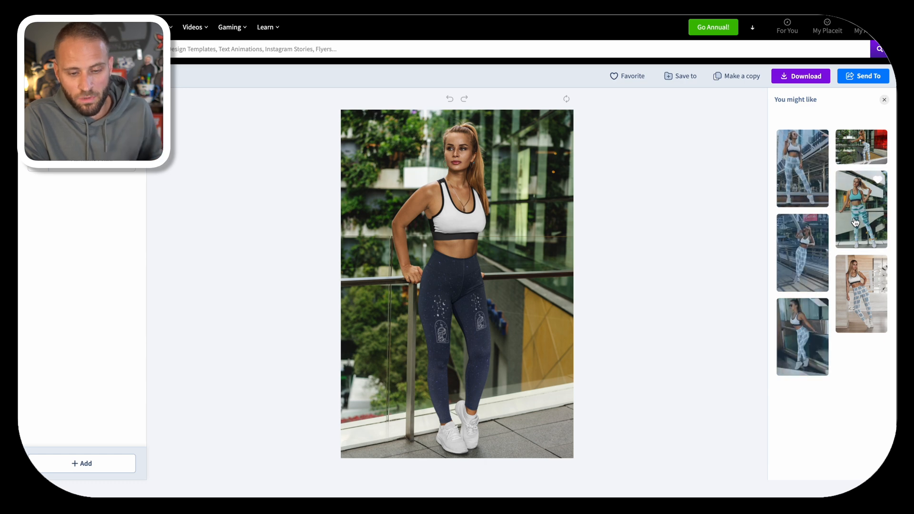
{"action": "left_click", "coordinate": [855, 221]}
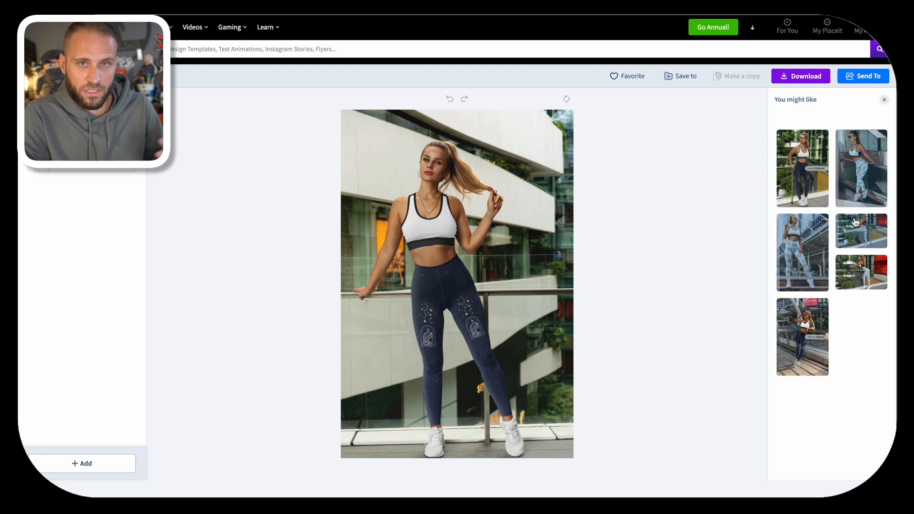
{"action": "left_click", "coordinate": [855, 221]}
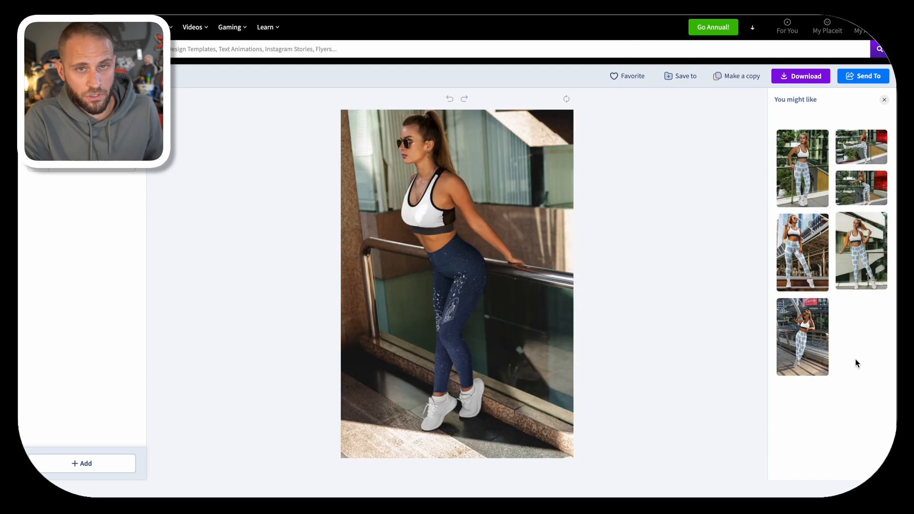
{"action": "left_click", "coordinate": [805, 269]}
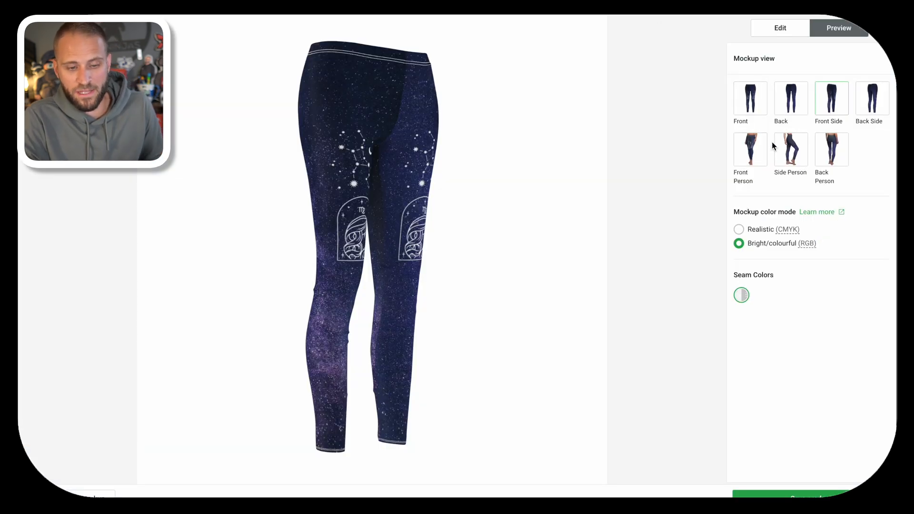
Switch to the product designer and show the leggings in the Front Person mockup view.
{"action": "left_click", "coordinate": [757, 160]}
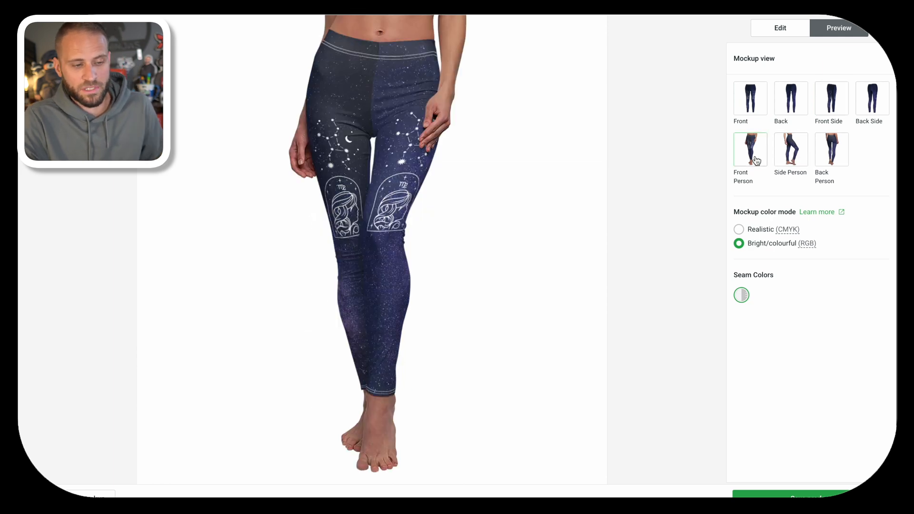